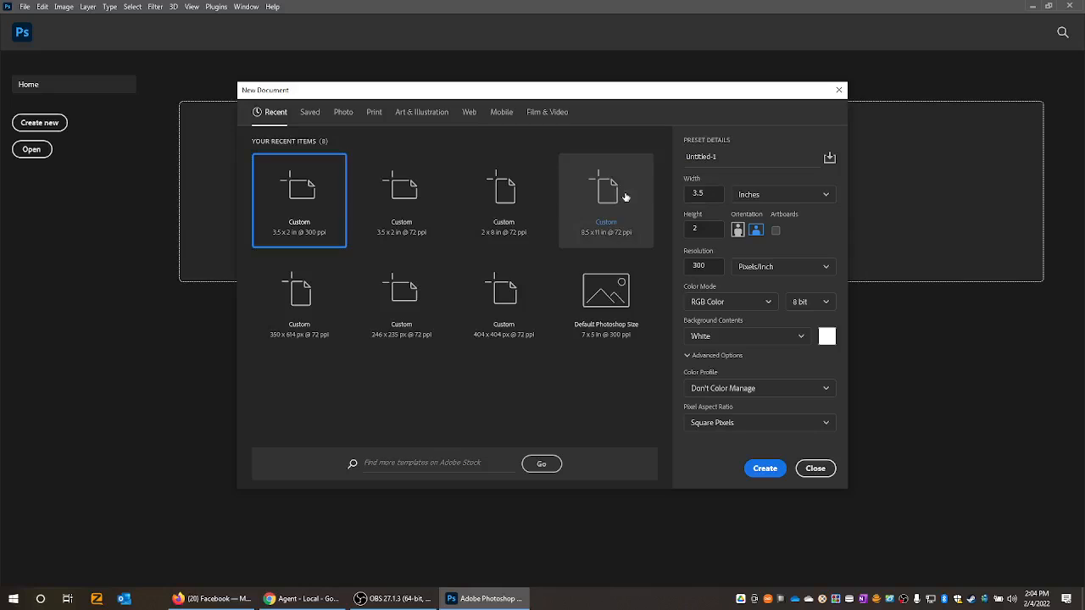
- Create a new document 404 pixels wide and 404 pixels high at 300 pixels/inch in RGB colour with a white background
{"action": "left_click", "coordinate": [706, 193]}
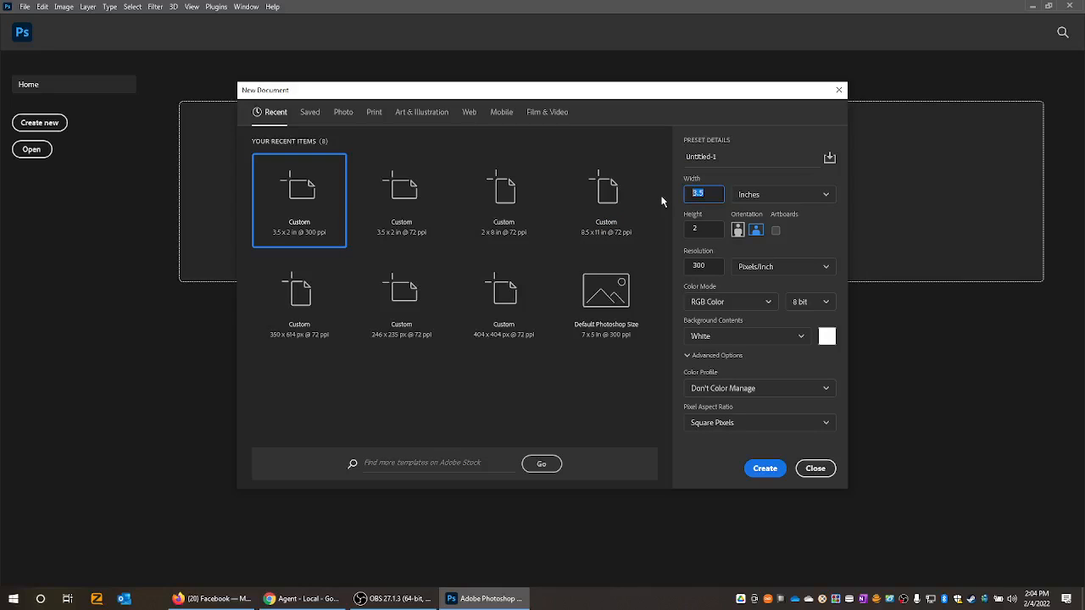
{"action": "type", "text": "404"}
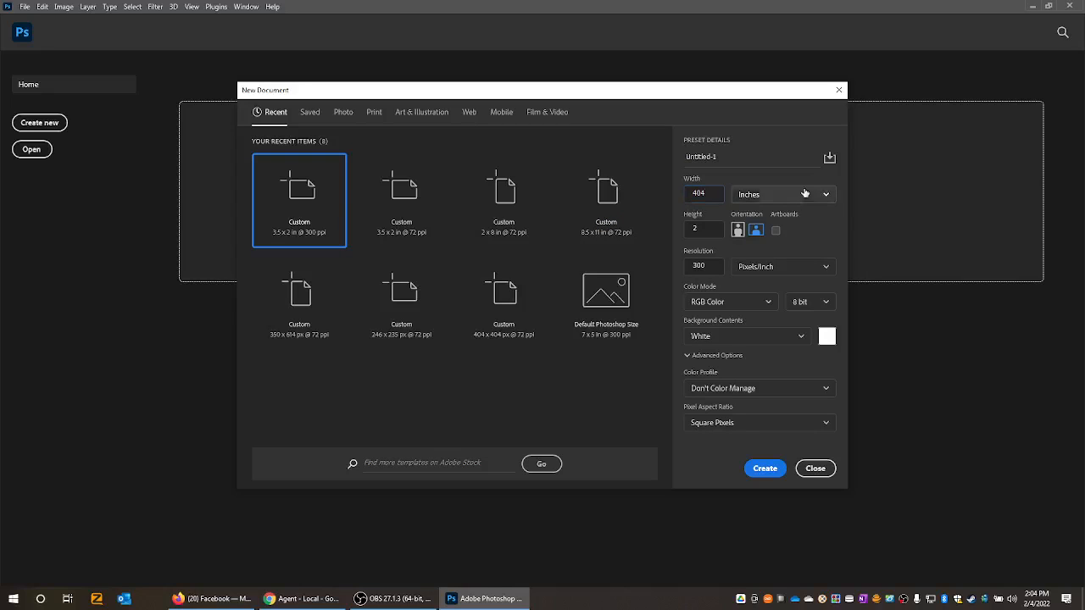
{"action": "left_click", "coordinate": [801, 194]}
{"action": "left_click", "coordinate": [779, 218]}
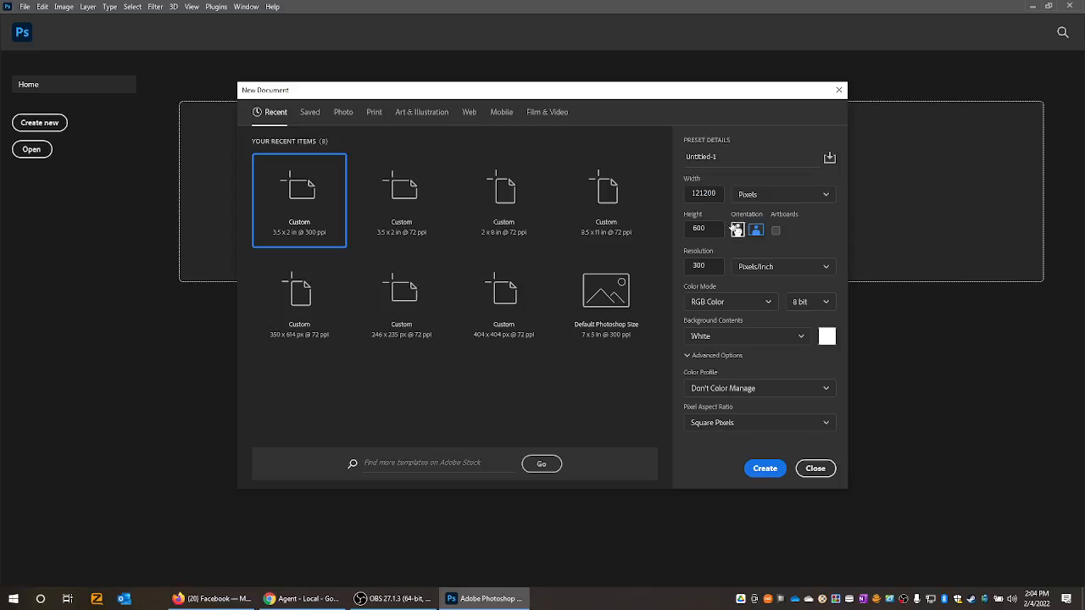
{"action": "double_click", "coordinate": [703, 191]}
{"action": "type", "text": "404"}
{"action": "left_click_drag", "start_coordinate": [714, 229], "coordinate": [680, 229]}
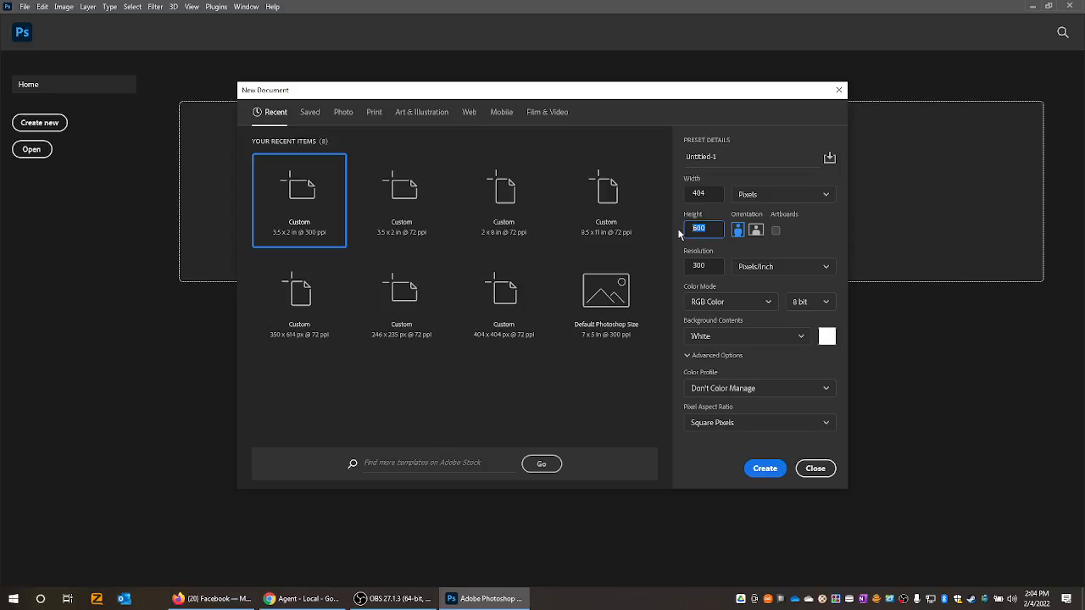
{"action": "type", "text": "404"}
{"action": "left_click", "coordinate": [774, 476]}
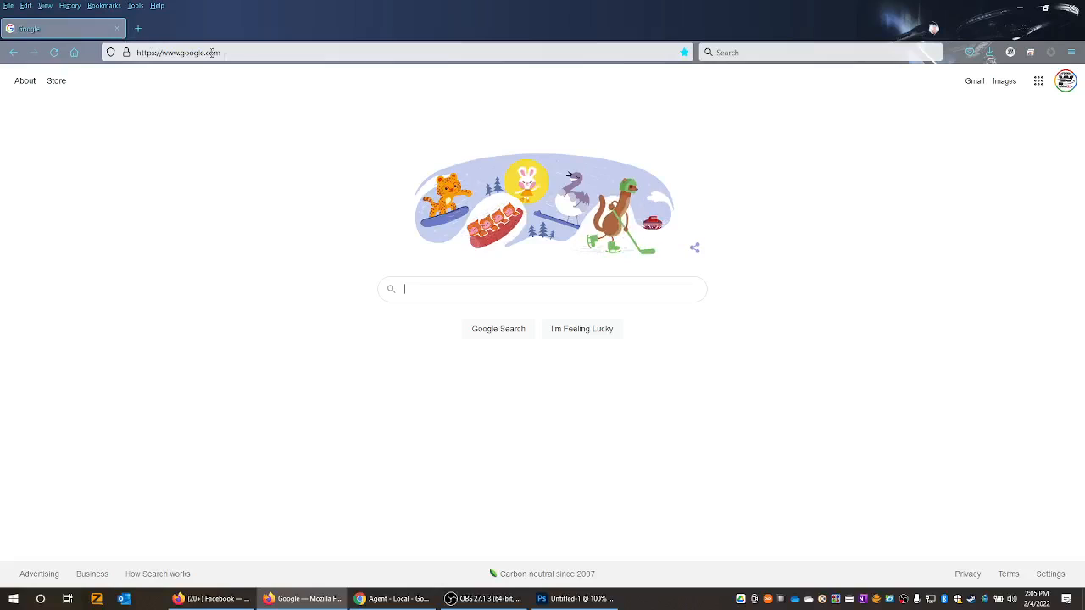
- Search Google for "circuit board" and show the image results
{"action": "left_click", "coordinate": [471, 292]}
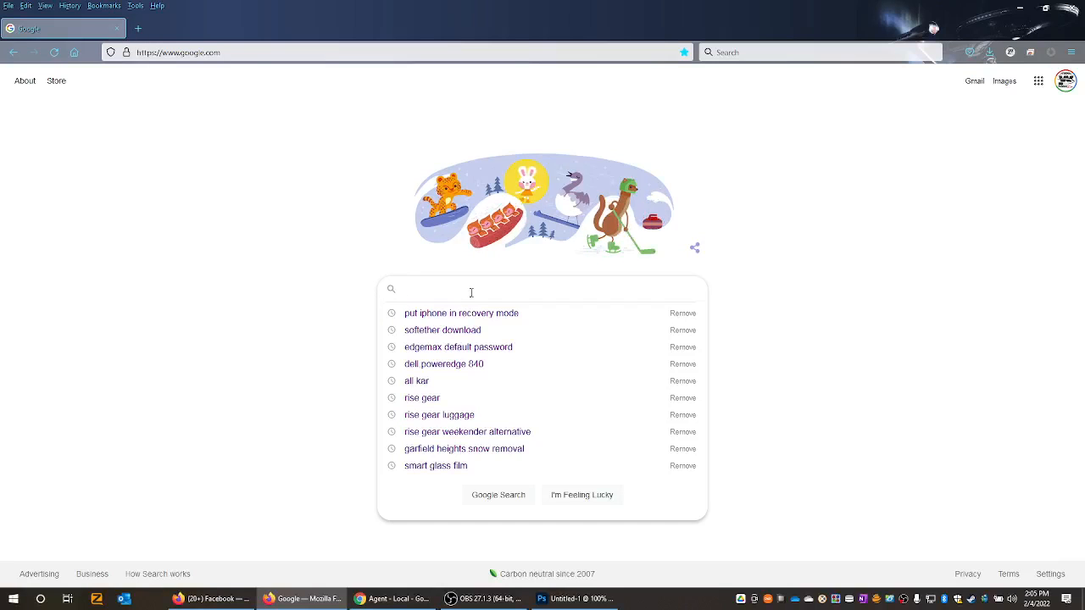
{"action": "type", "text": "s"}
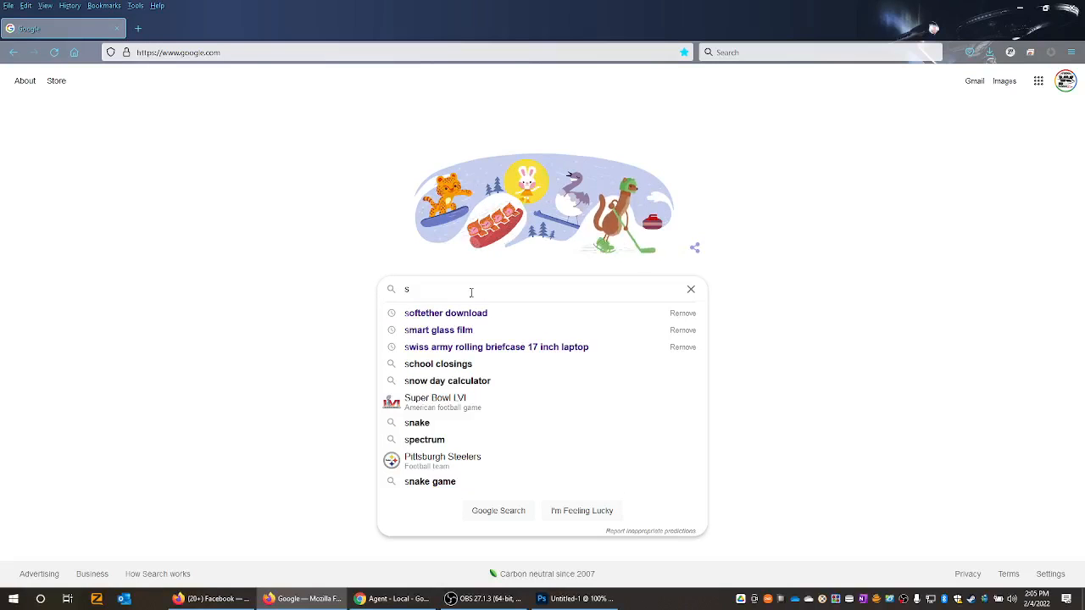
{"action": "key", "text": "BackSpace"}
{"action": "type", "text": "cur"}
{"action": "key", "text": "BackSpace"}
{"action": "key", "text": "BackSpace"}
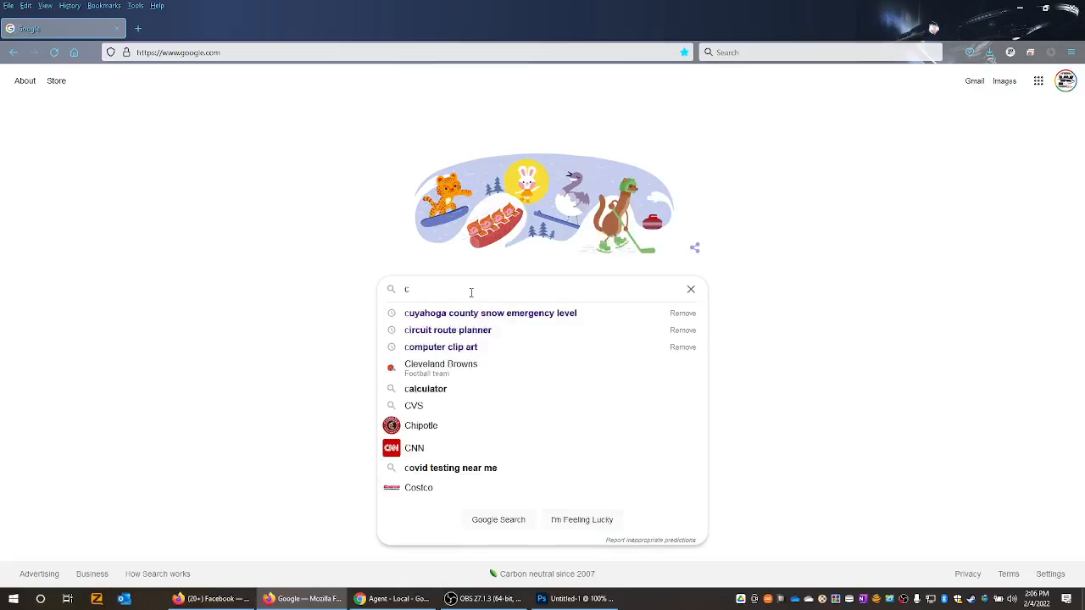
{"action": "type", "text": "ircu"}
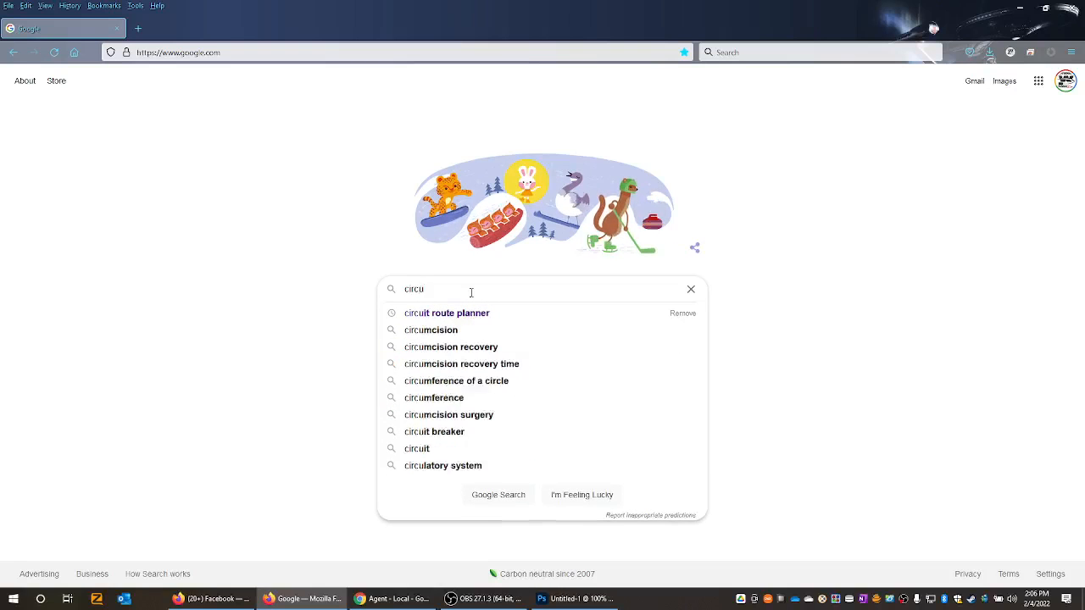
{"action": "type", "text": "it board"}
{"action": "key", "text": "Return"}
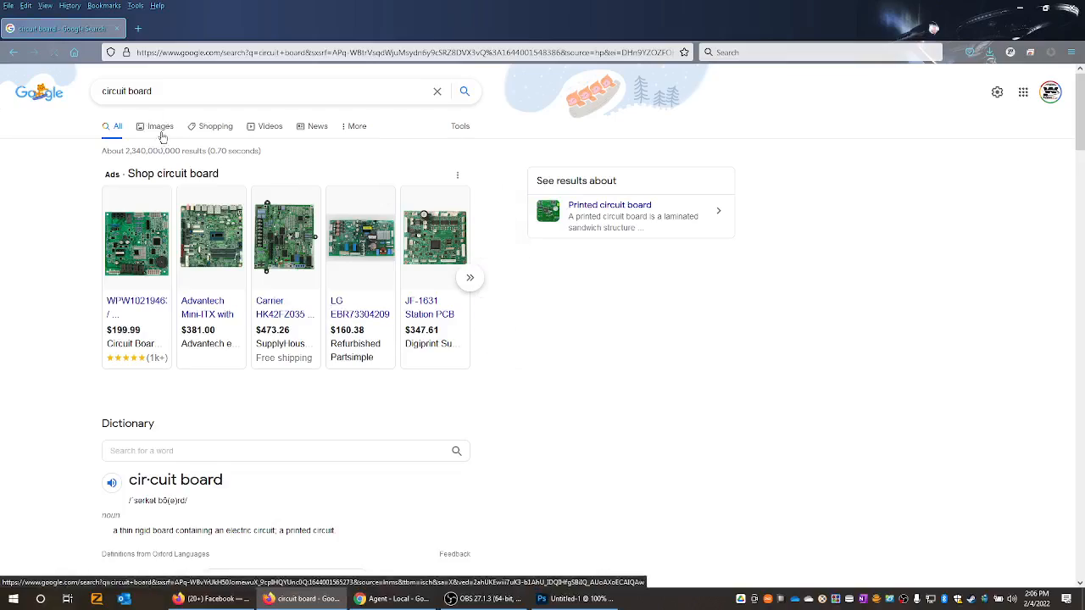
{"action": "left_click", "coordinate": [166, 133]}
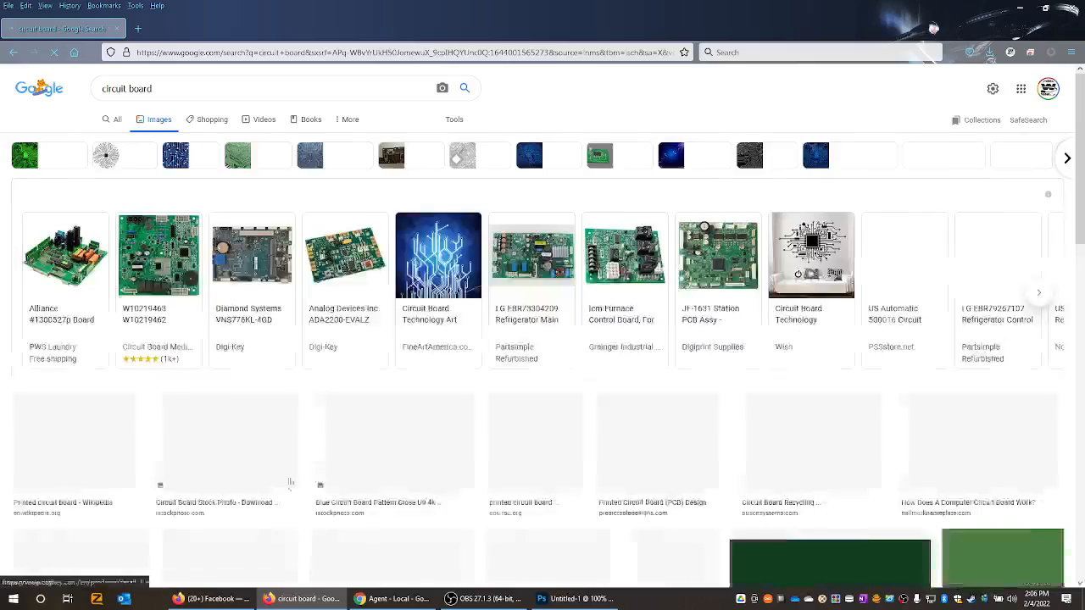
- Open the preview of iStock's "Blue Circuit Board Pattern Close Up 4k" picture and copy its link
{"action": "scroll", "coordinate": [263, 529], "scroll_direction": "down", "scroll_amount": 3}
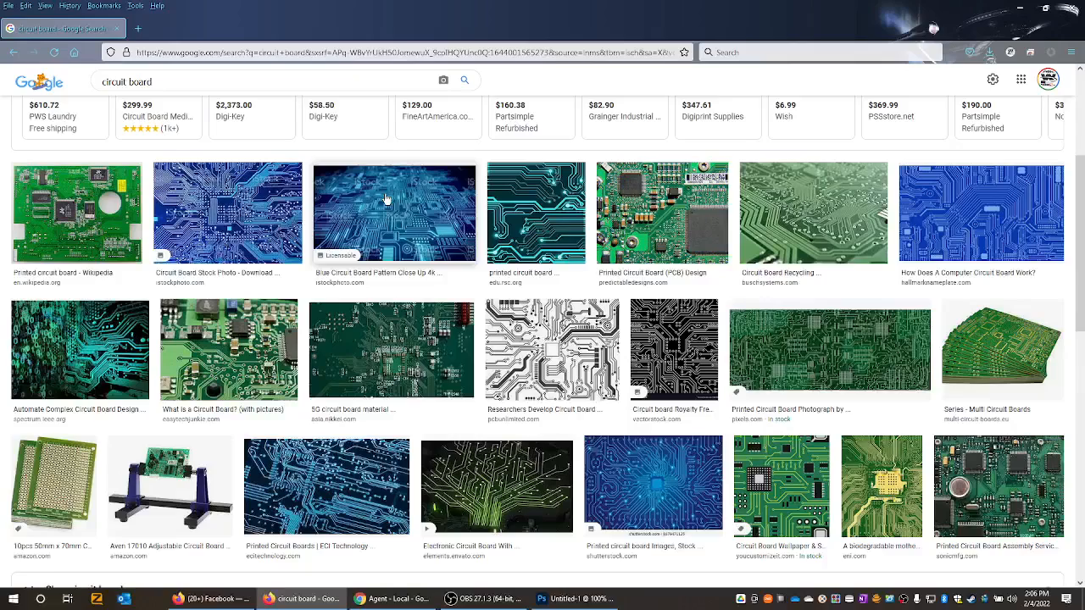
{"action": "left_click", "coordinate": [385, 199]}
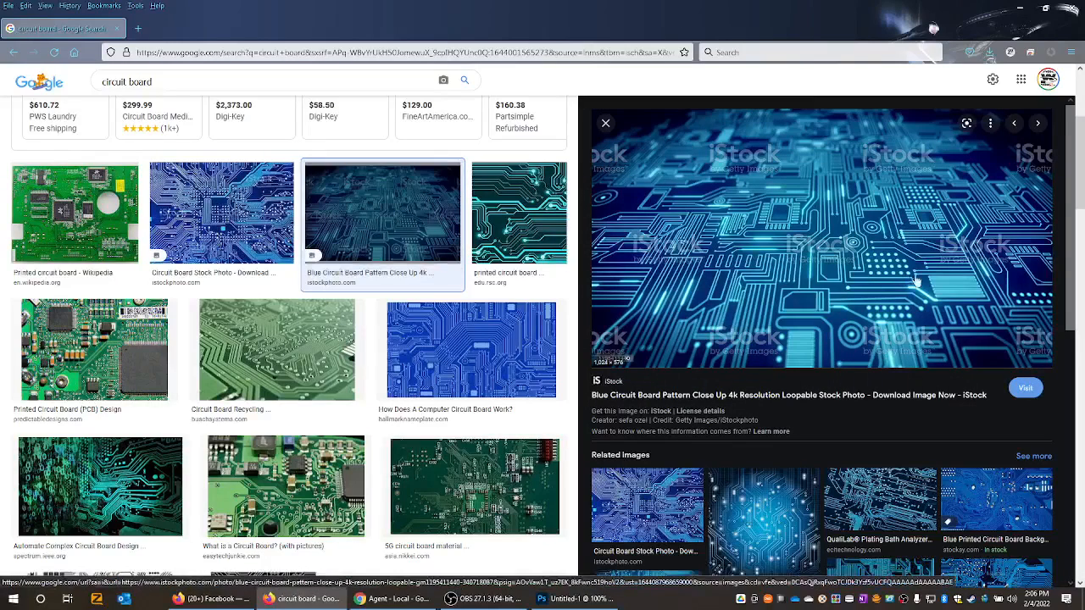
{"action": "right_click", "coordinate": [916, 282]}
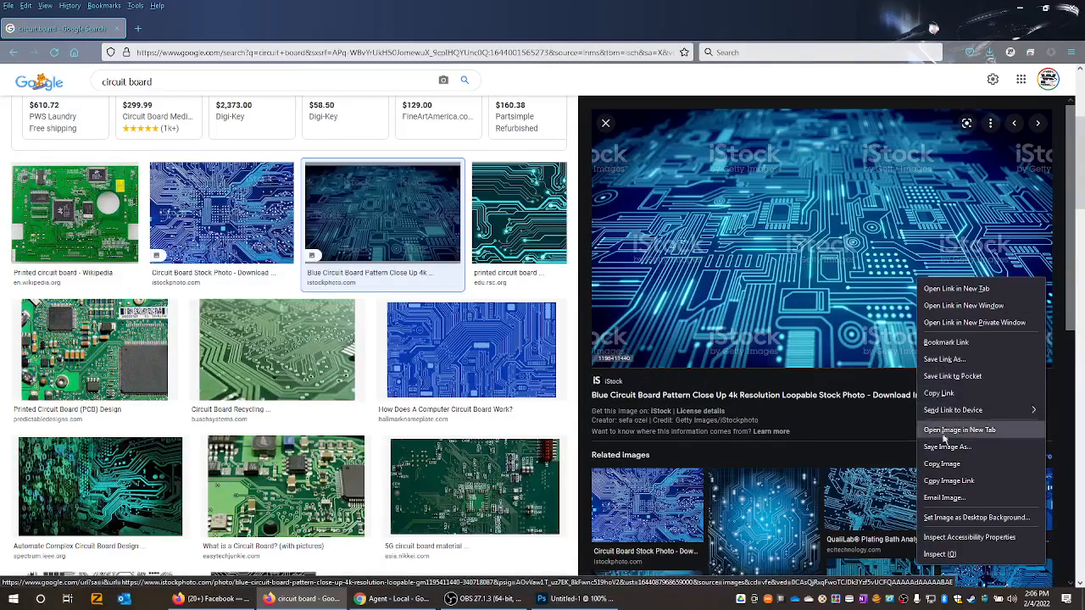
{"action": "left_click", "coordinate": [947, 394]}
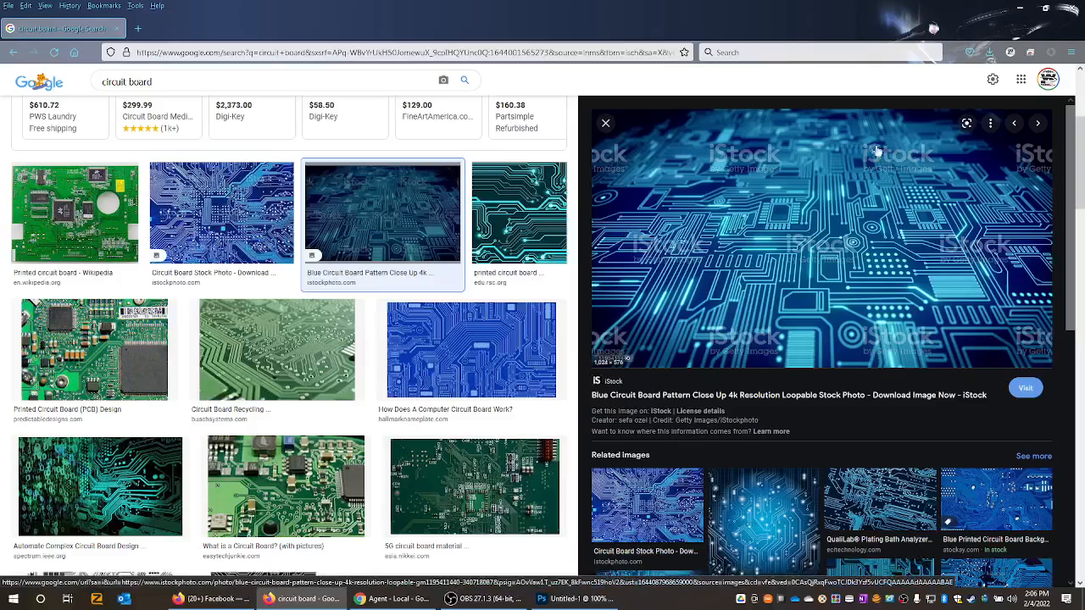
{"action": "left_click", "coordinate": [1020, 7]}
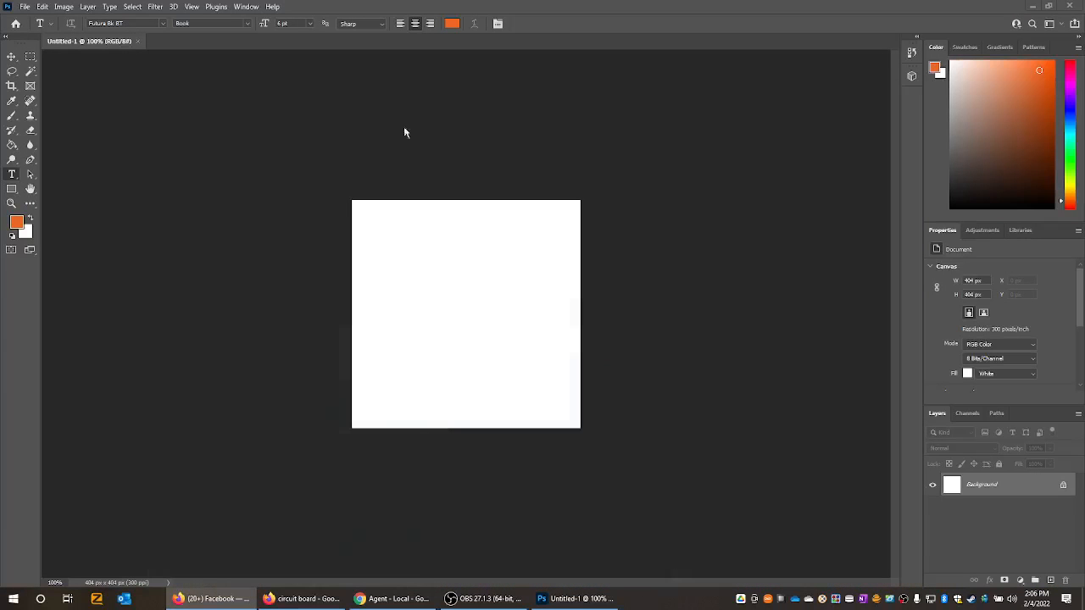
{"action": "left_click", "coordinate": [46, 7]}
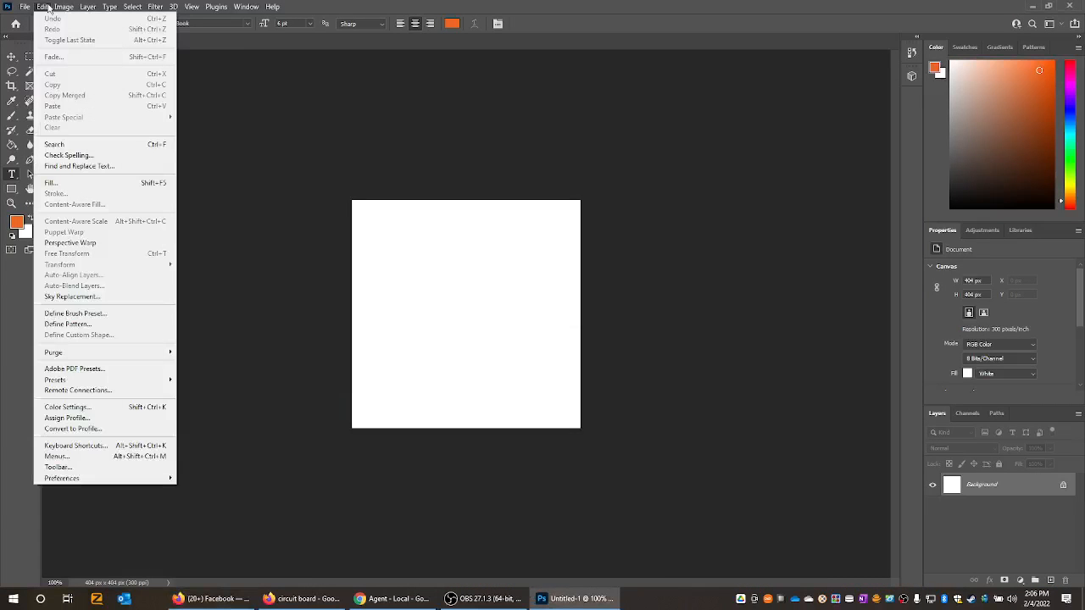
{"action": "mouse_move", "coordinate": [64, 7]}
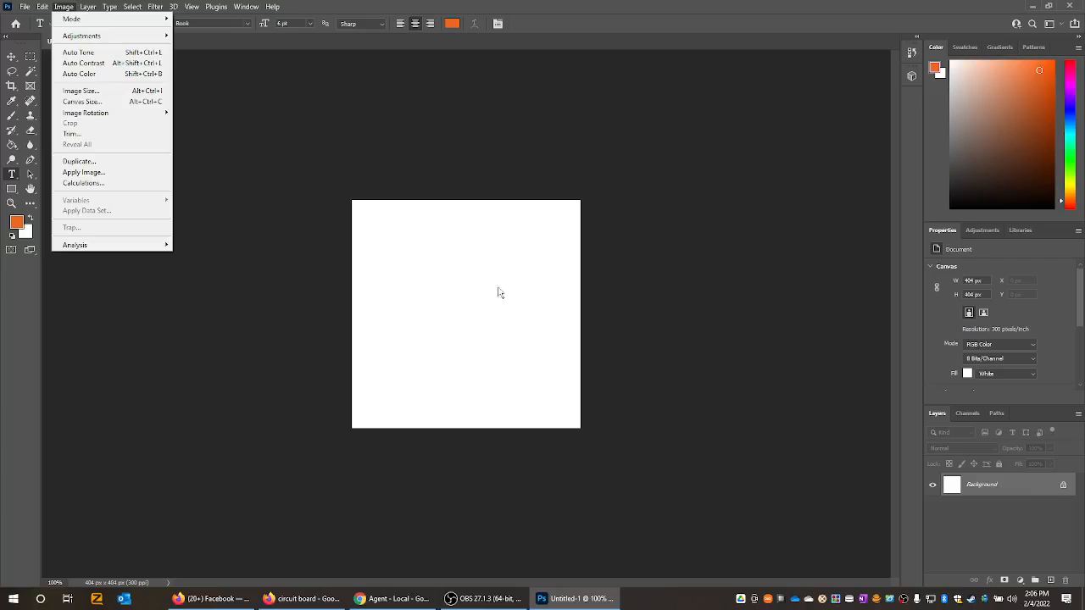
{"action": "left_click", "coordinate": [1037, 506]}
{"action": "left_click", "coordinate": [57, 9]}
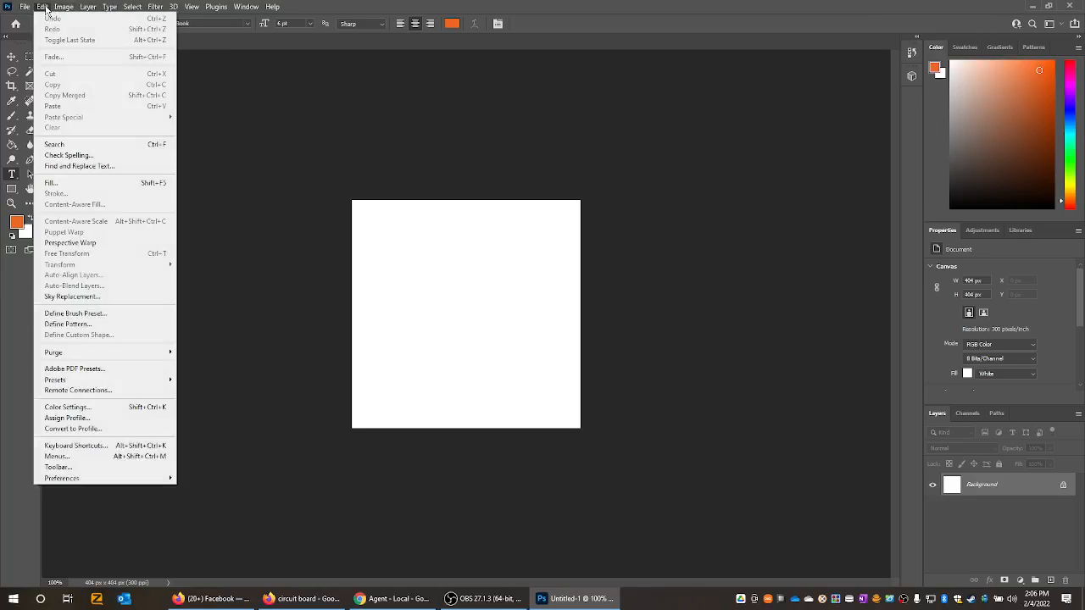
{"action": "left_click", "coordinate": [439, 255]}
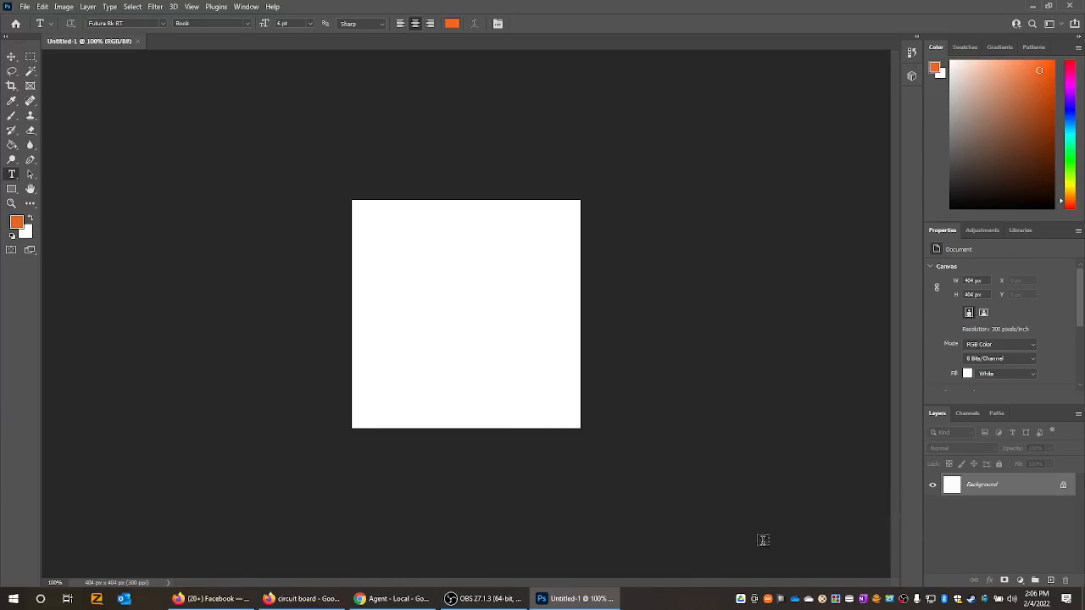
- Copy the previewed iStock circuit board image from the browser and paste it into the blank Photoshop document
{"action": "left_click", "coordinate": [307, 599]}
{"action": "right_click", "coordinate": [751, 266]}
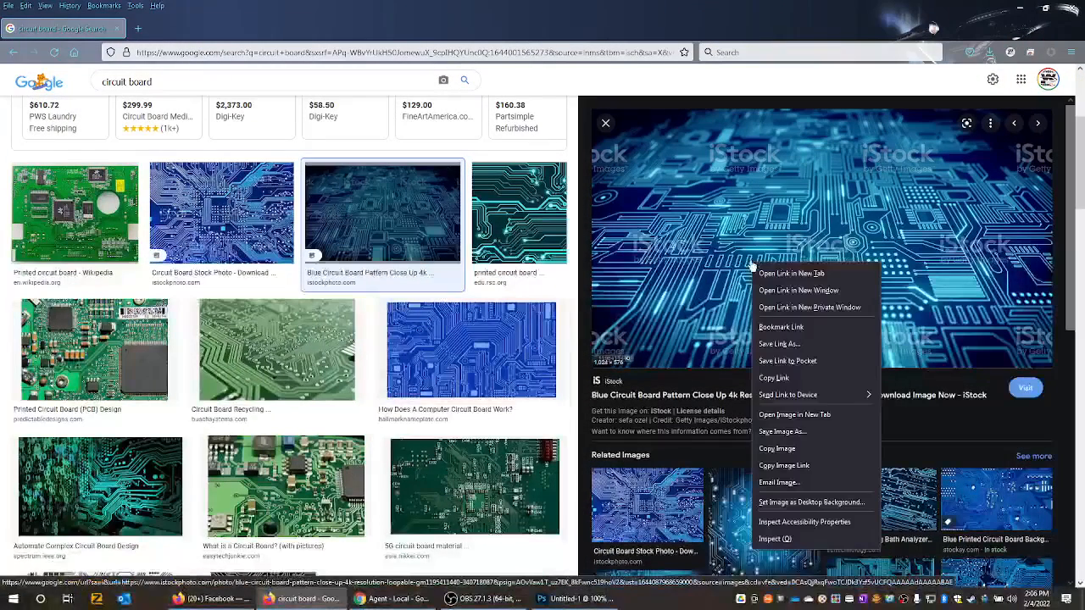
{"action": "left_click", "coordinate": [776, 449]}
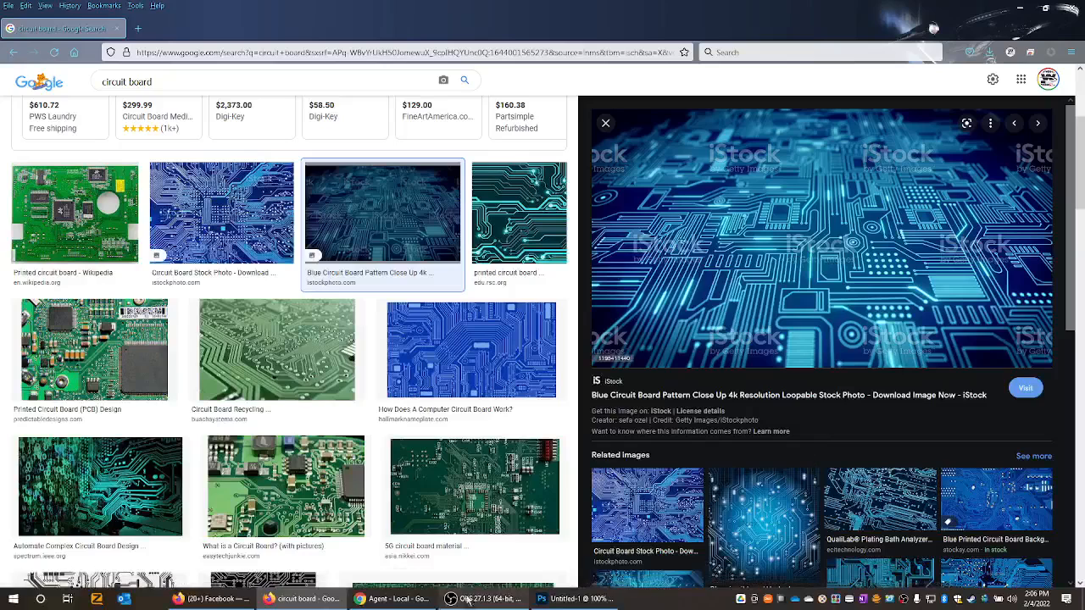
{"action": "left_click", "coordinate": [547, 602]}
{"action": "key", "text": "ctrl+v"}
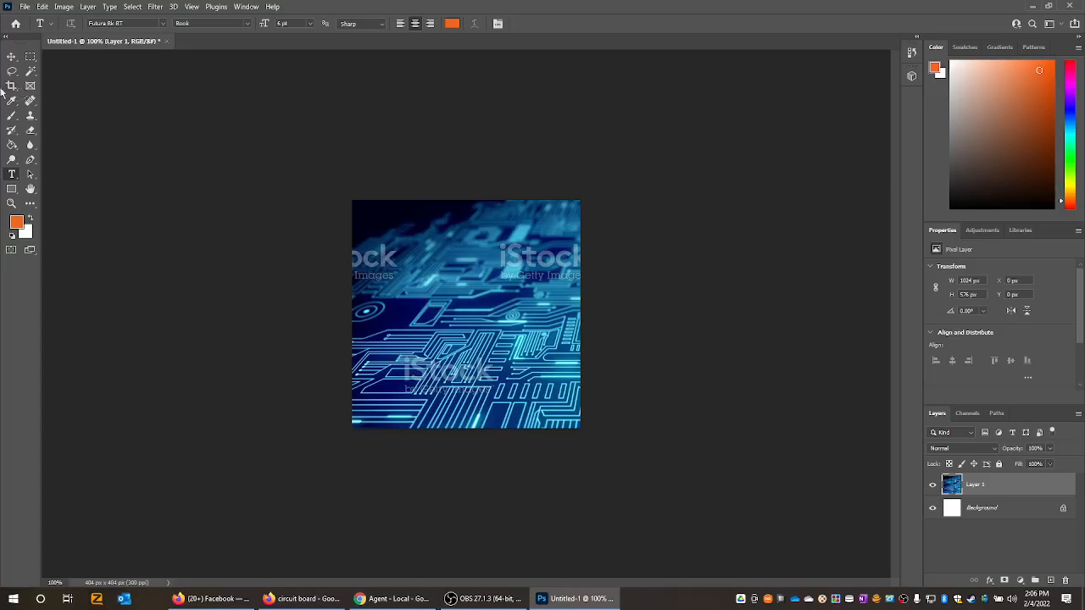
- Reposition the pasted iStock circuit board image with the Move tool and delete its layer
{"action": "left_click", "coordinate": [11, 57]}
{"action": "left_click_drag", "start_coordinate": [467, 308], "coordinate": [431, 343]}
{"action": "key", "text": "Delete"}
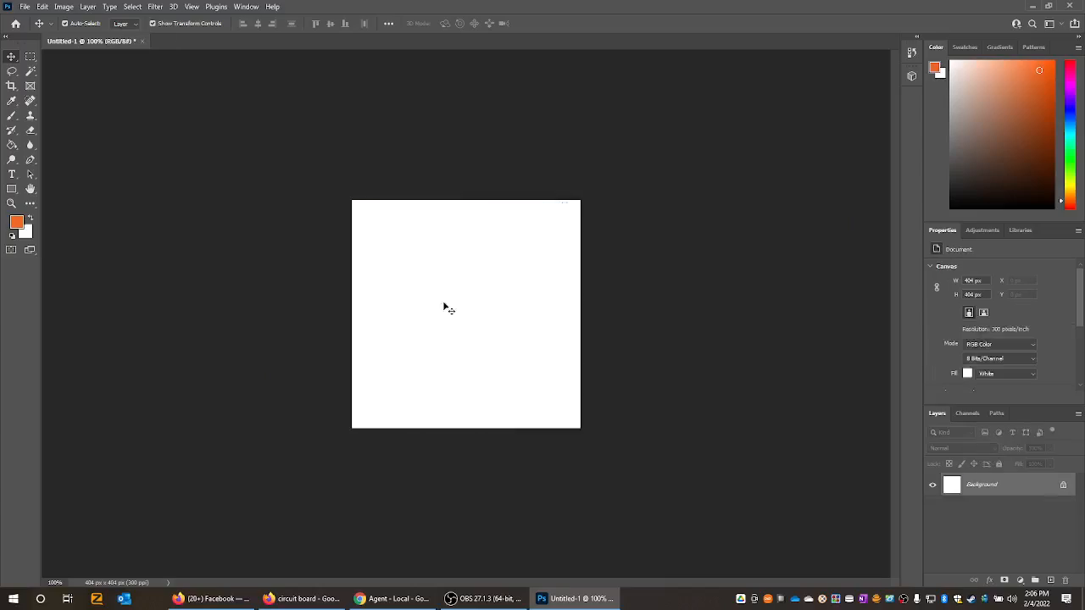
{"action": "left_click", "coordinate": [319, 599]}
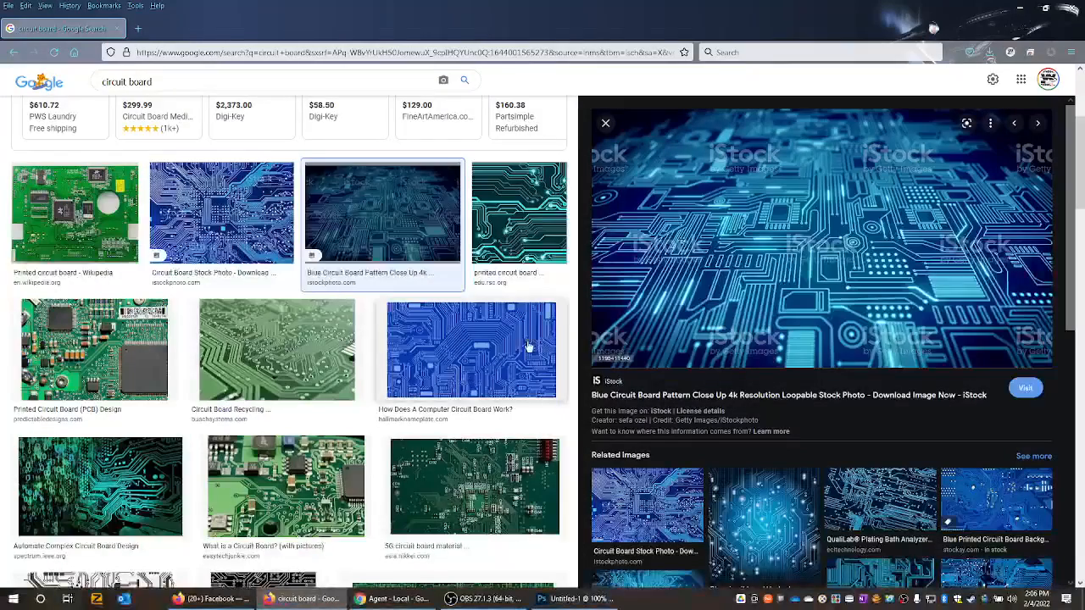
{"action": "scroll", "coordinate": [529, 349], "scroll_direction": "down", "scroll_amount": 2}
{"action": "scroll", "coordinate": [753, 386], "scroll_direction": "down", "scroll_amount": 2}
{"action": "scroll", "coordinate": [754, 391], "scroll_direction": "down", "scroll_amount": 2}
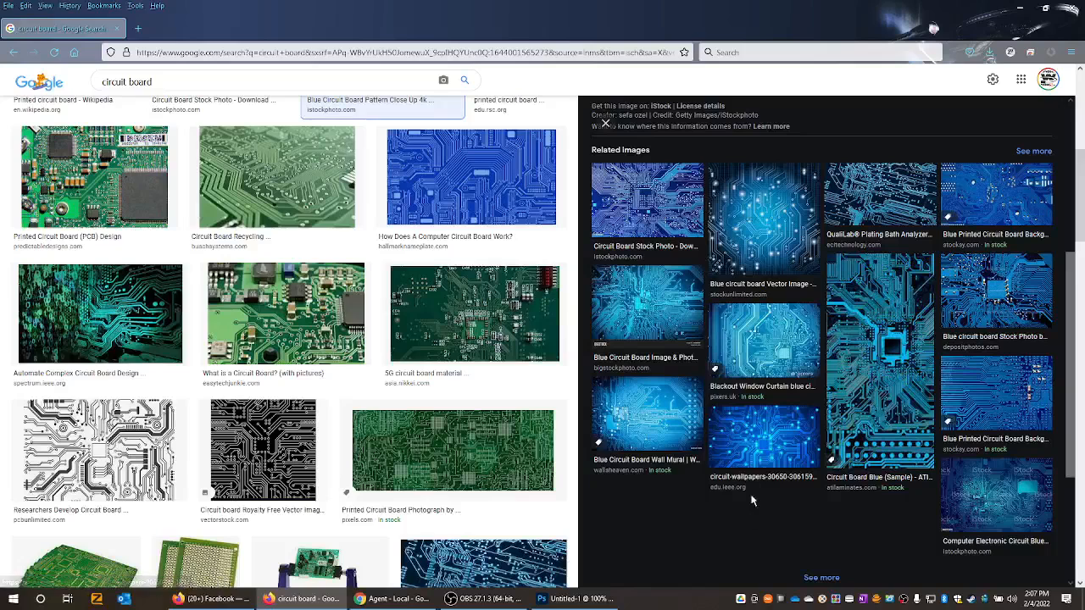
{"action": "left_click", "coordinate": [772, 447]}
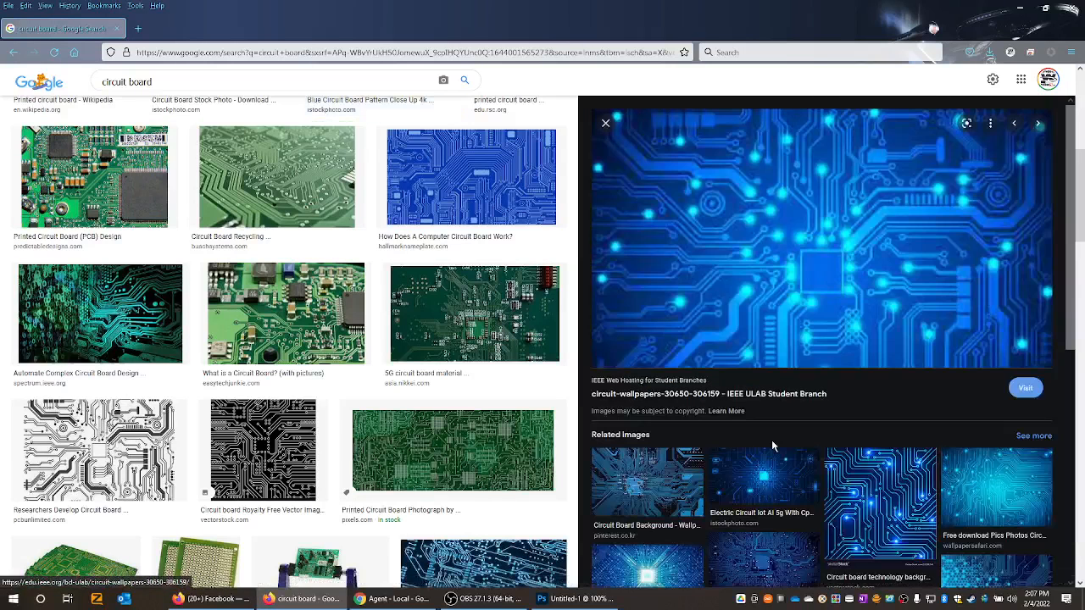
{"action": "right_click", "coordinate": [887, 235]}
{"action": "left_click", "coordinate": [909, 418]}
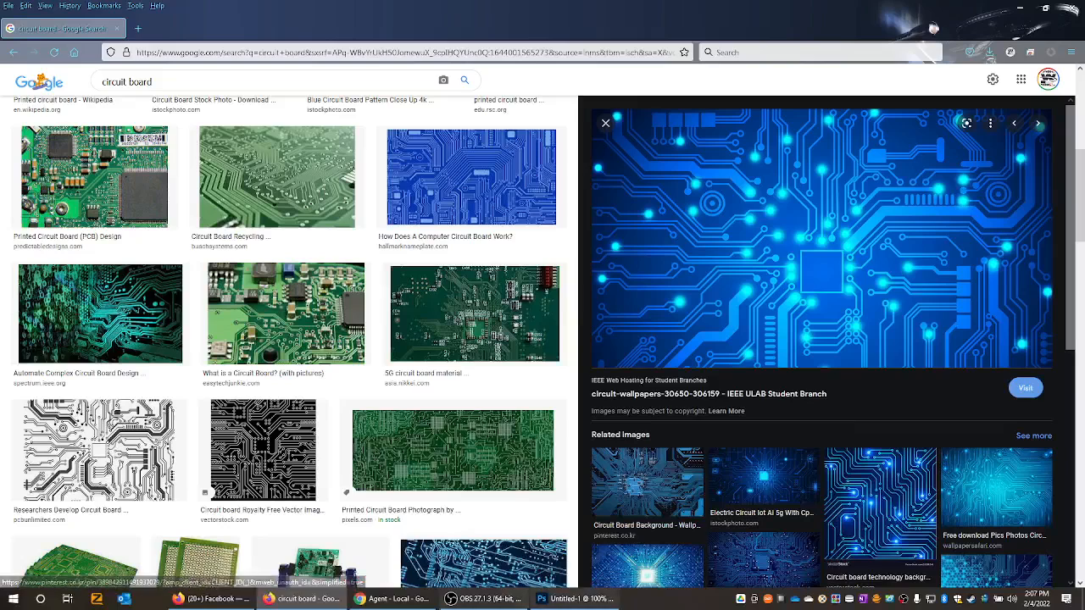
{"action": "left_click", "coordinate": [549, 600]}
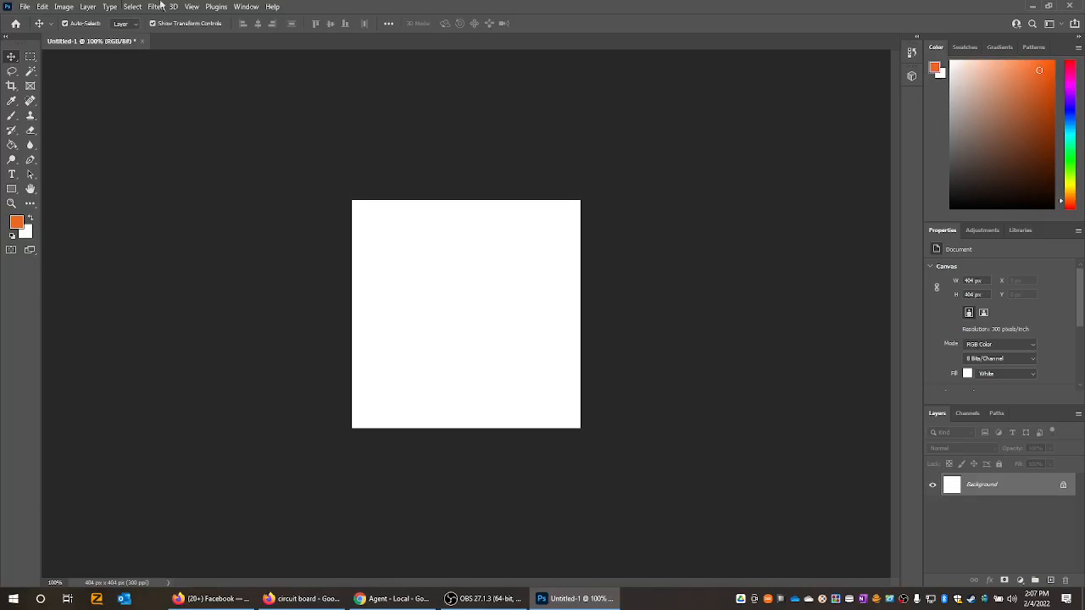
{"action": "left_click", "coordinate": [42, 7]}
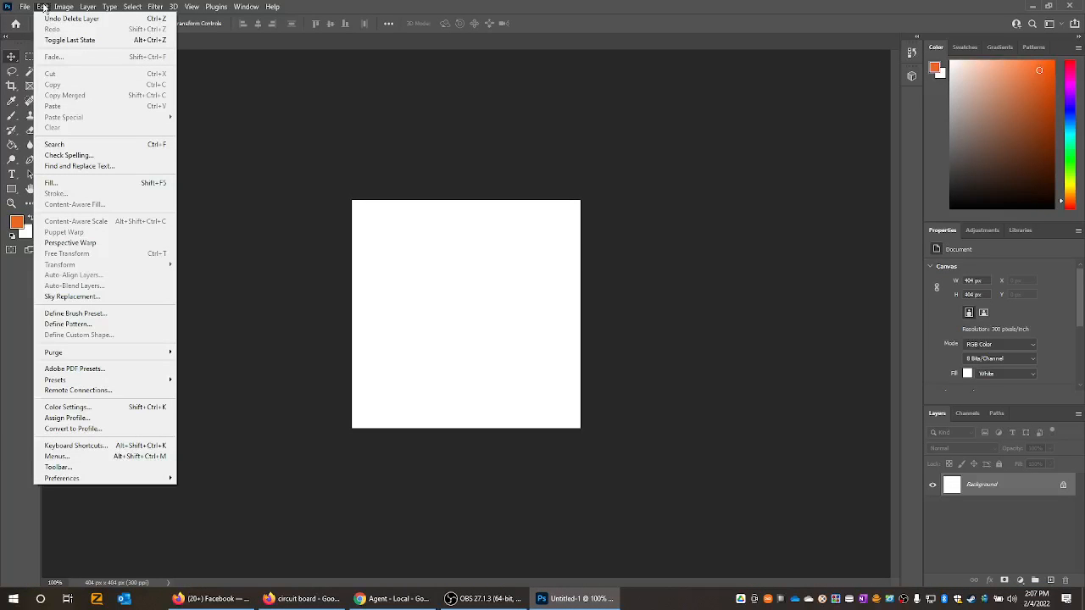
{"action": "left_click", "coordinate": [358, 136]}
{"action": "key", "text": "ctrl"}
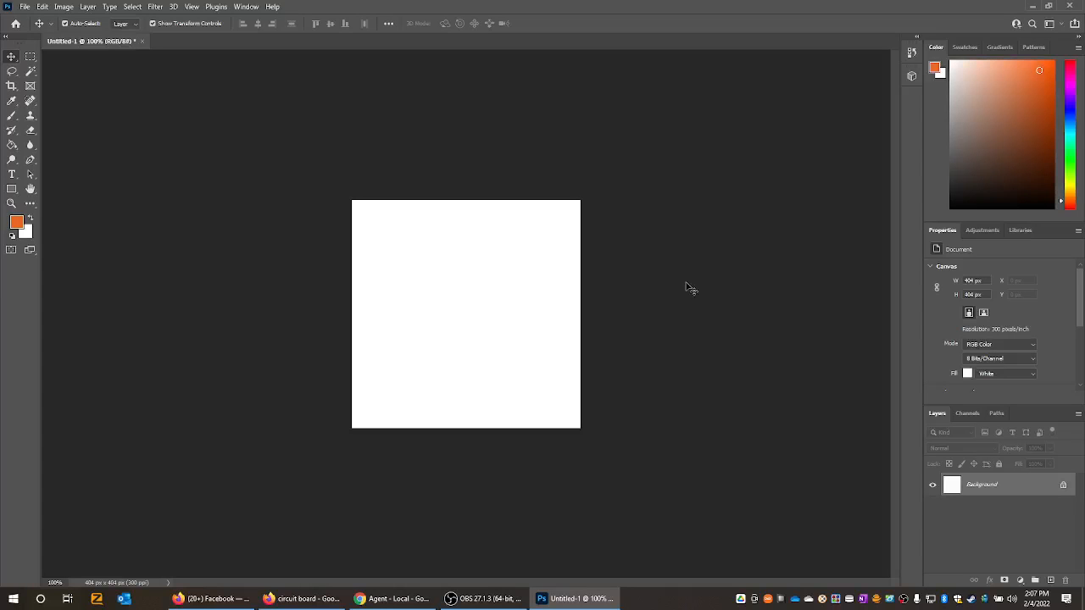
- Copy the previewed blue circuit wallpaper image again in the browser and paste it into the Photoshop document
{"action": "left_click", "coordinate": [332, 598]}
{"action": "right_click", "coordinate": [938, 271]}
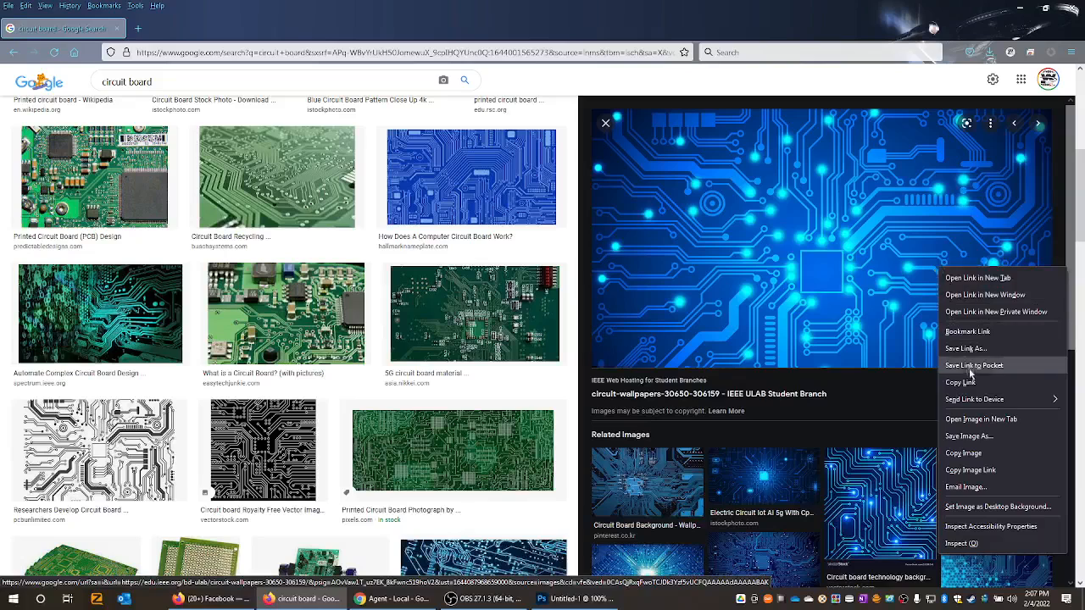
{"action": "left_click", "coordinate": [965, 453]}
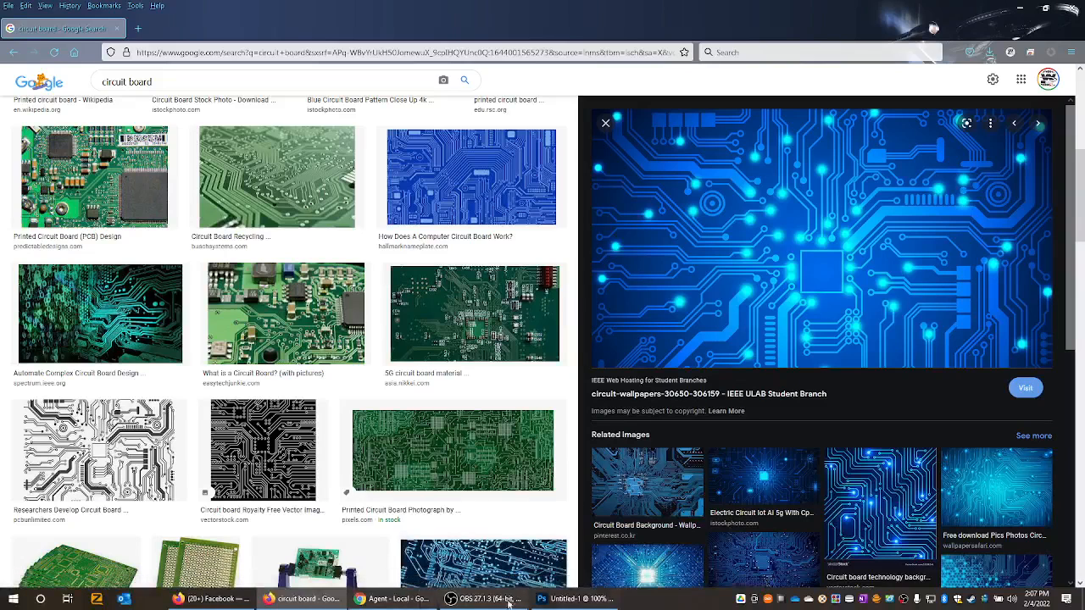
{"action": "left_click", "coordinate": [551, 598]}
{"action": "left_click", "coordinate": [42, 7]}
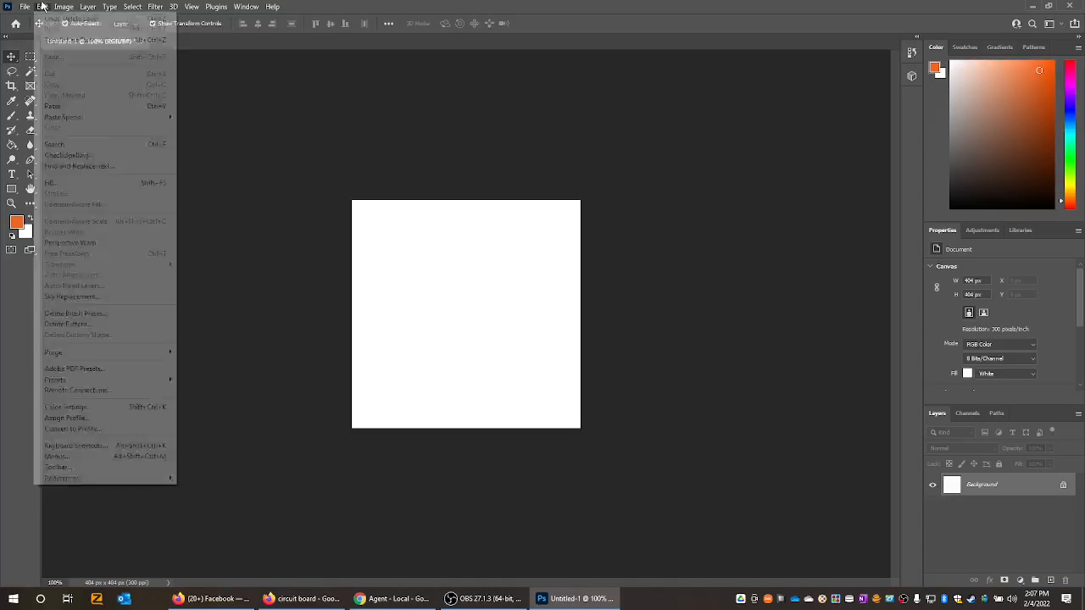
{"action": "left_click", "coordinate": [76, 106]}
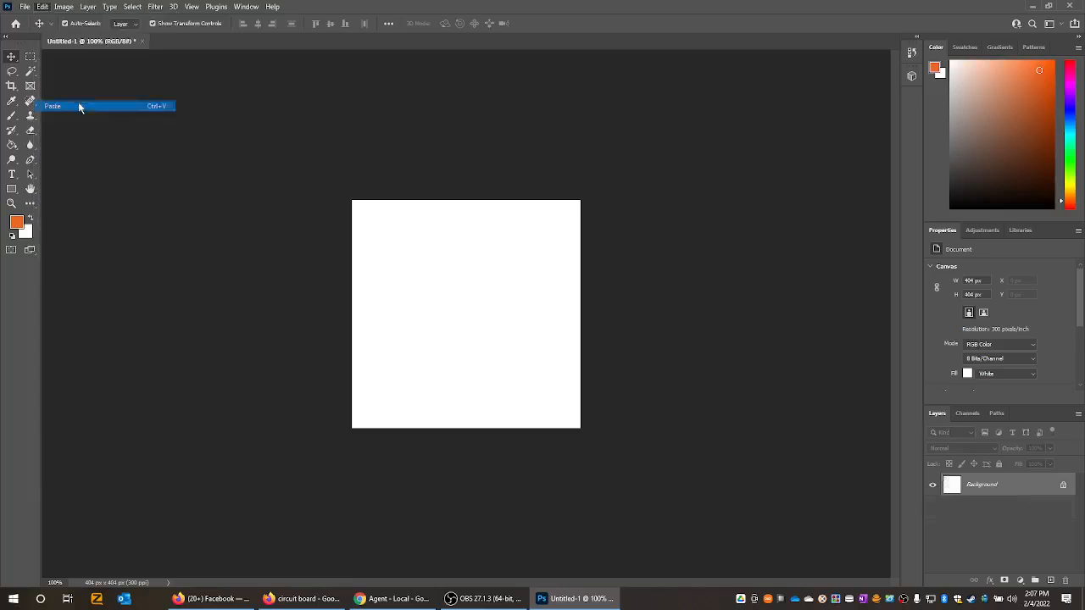
- Scale the pasted circuit wallpaper down to about 748 × 420 px and position it so it covers the whole canvas
{"action": "left_click_drag", "start_coordinate": [569, 290], "coordinate": [308, 169]}
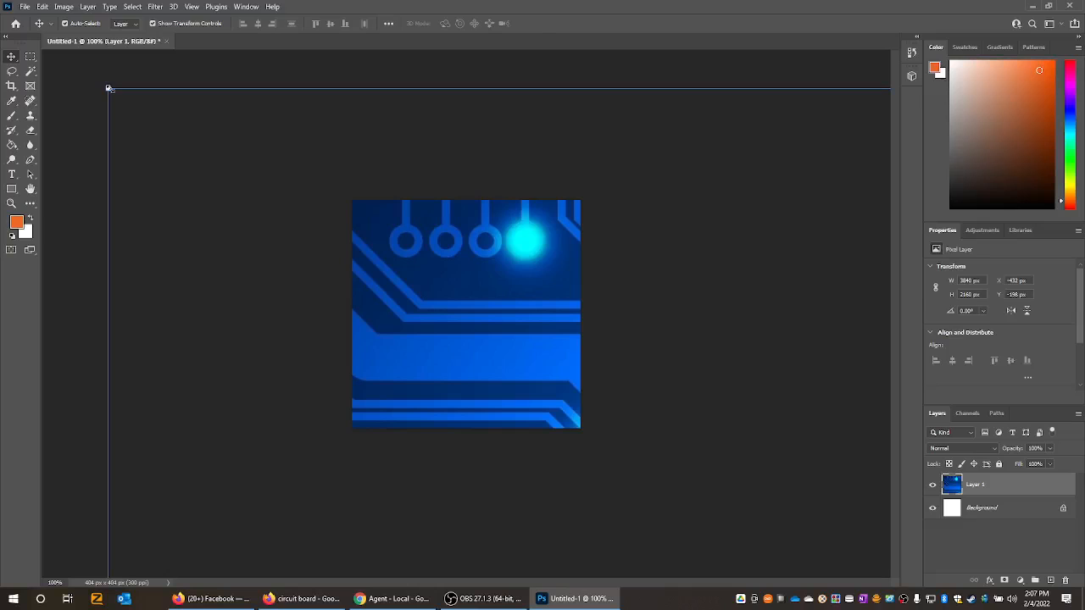
{"action": "left_click_drag", "start_coordinate": [108, 88], "coordinate": [218, 119]}
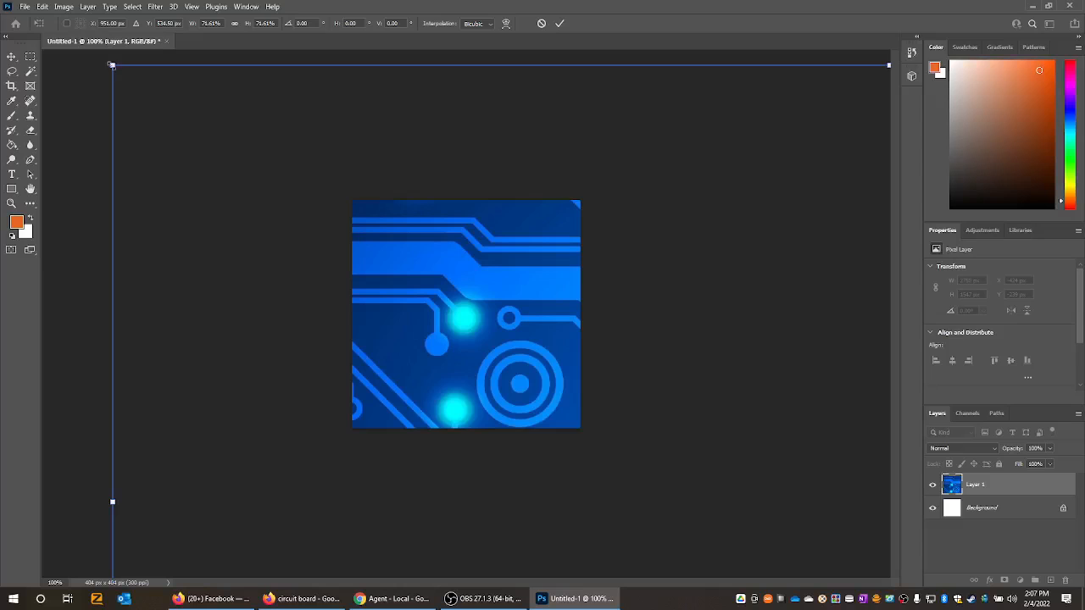
{"action": "left_click_drag", "start_coordinate": [112, 64], "coordinate": [118, 106]}
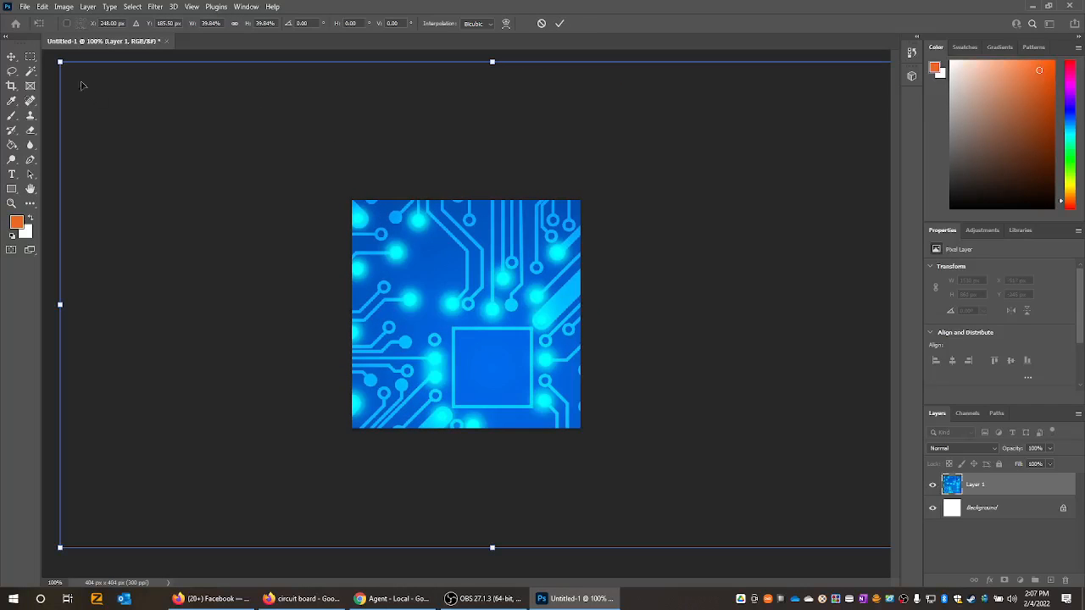
{"action": "left_click_drag", "start_coordinate": [59, 61], "coordinate": [588, 318]}
{"action": "left_click_drag", "start_coordinate": [766, 431], "coordinate": [493, 274]}
{"action": "left_click_drag", "start_coordinate": [651, 390], "coordinate": [621, 378]}
{"action": "left_click_drag", "start_coordinate": [619, 379], "coordinate": [620, 379]}
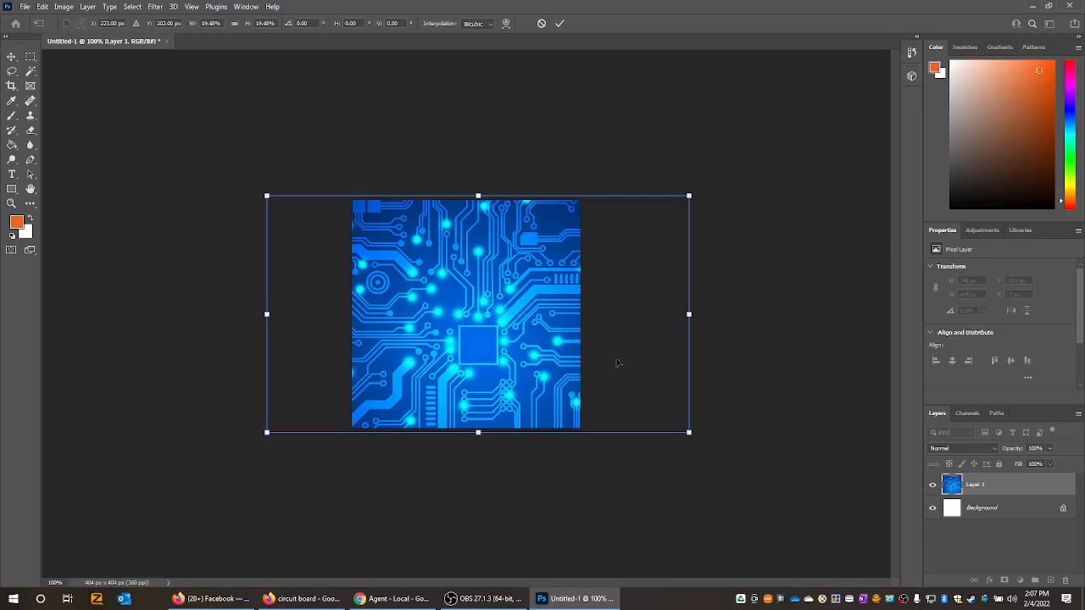
{"action": "left_click", "coordinate": [560, 24]}
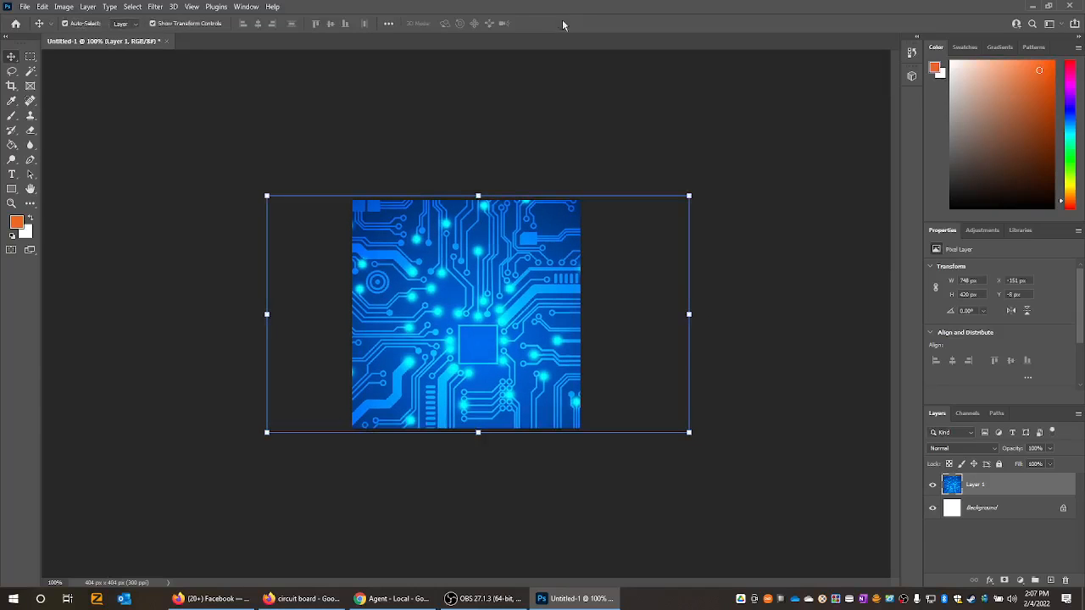
{"action": "left_click_drag", "start_coordinate": [557, 271], "coordinate": [549, 277]}
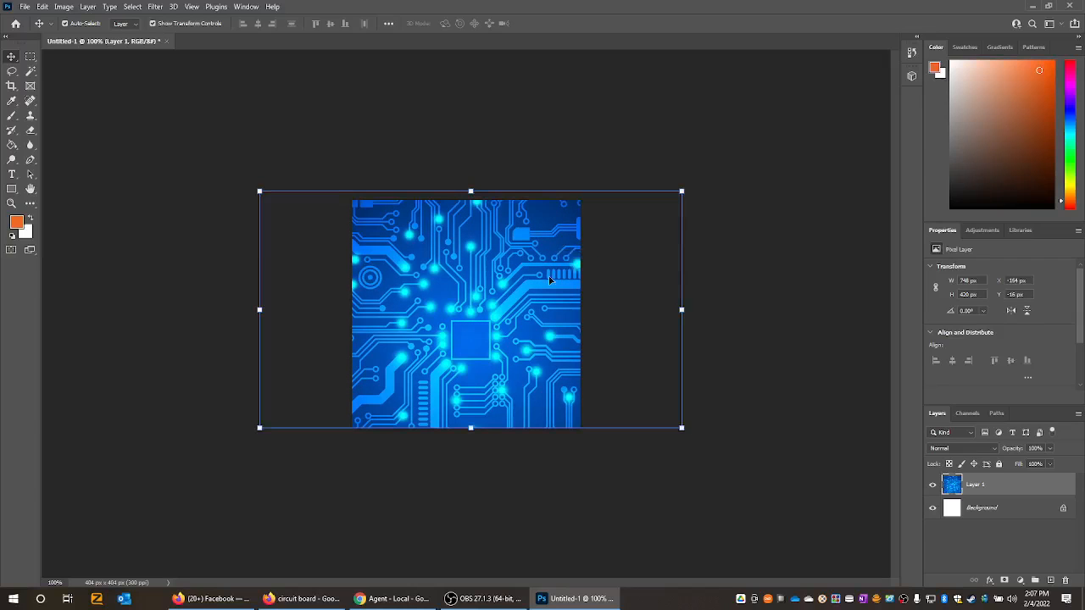
{"action": "left_click", "coordinate": [381, 103]}
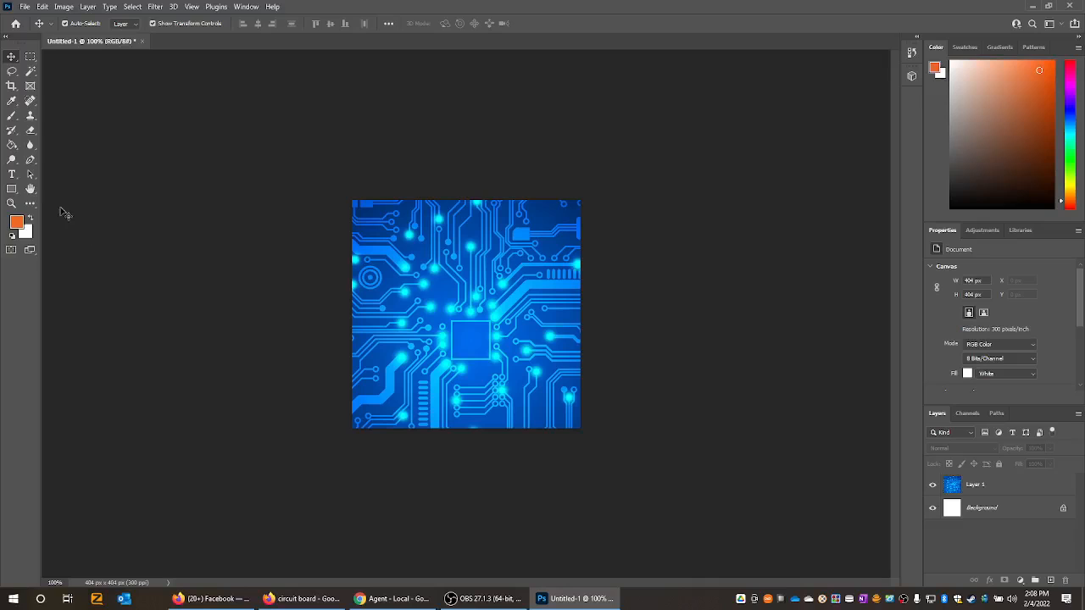
{"action": "left_click", "coordinate": [33, 175]}
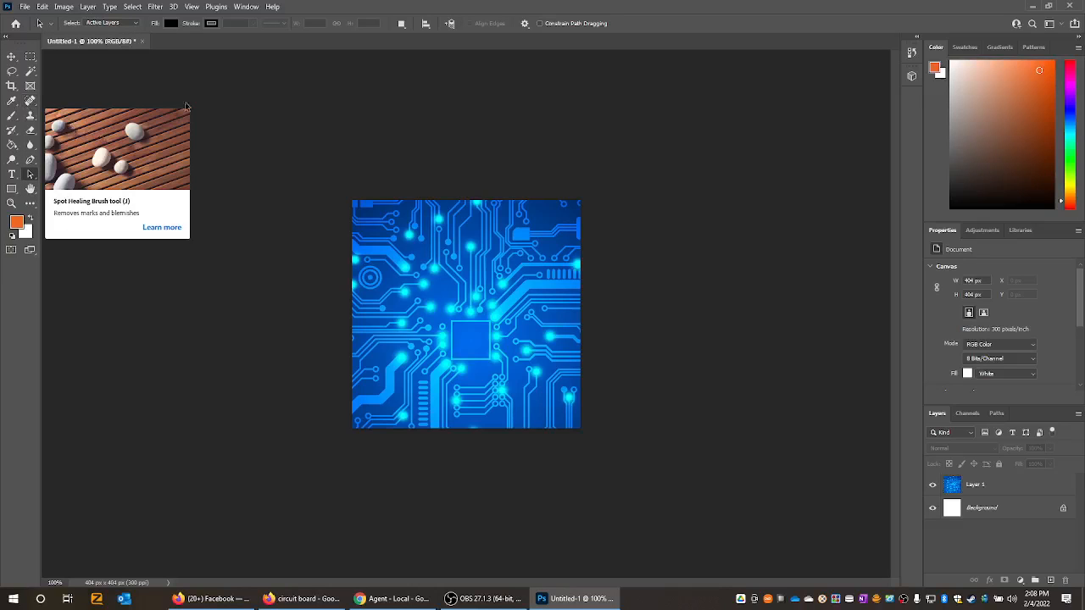
{"action": "left_click", "coordinate": [32, 159]}
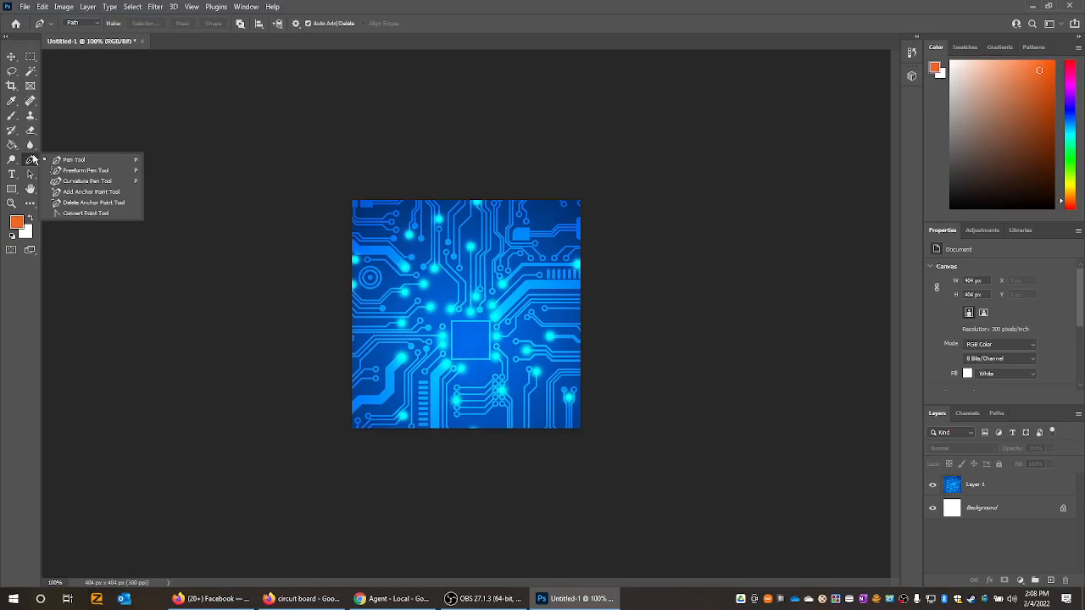
{"action": "left_click", "coordinate": [70, 126]}
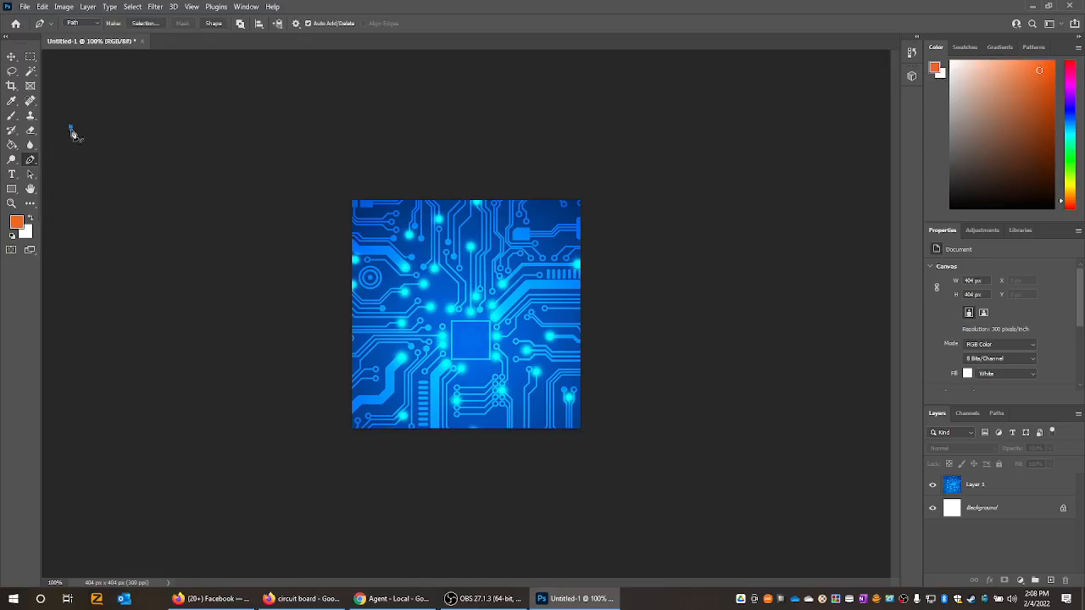
{"action": "left_click", "coordinate": [34, 178]}
{"action": "left_click", "coordinate": [35, 182]}
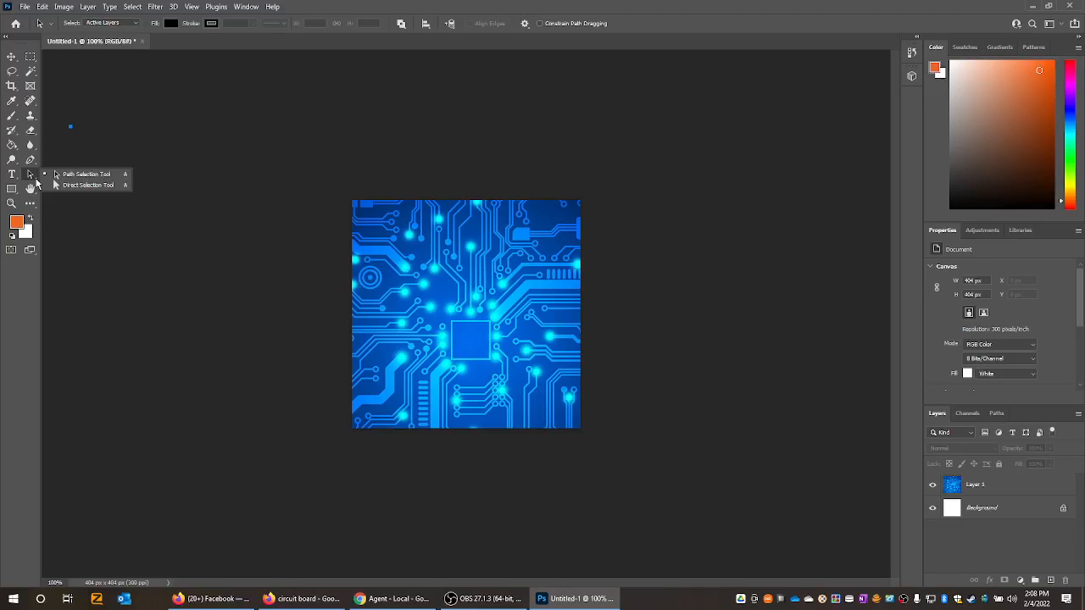
{"action": "left_click", "coordinate": [85, 185]}
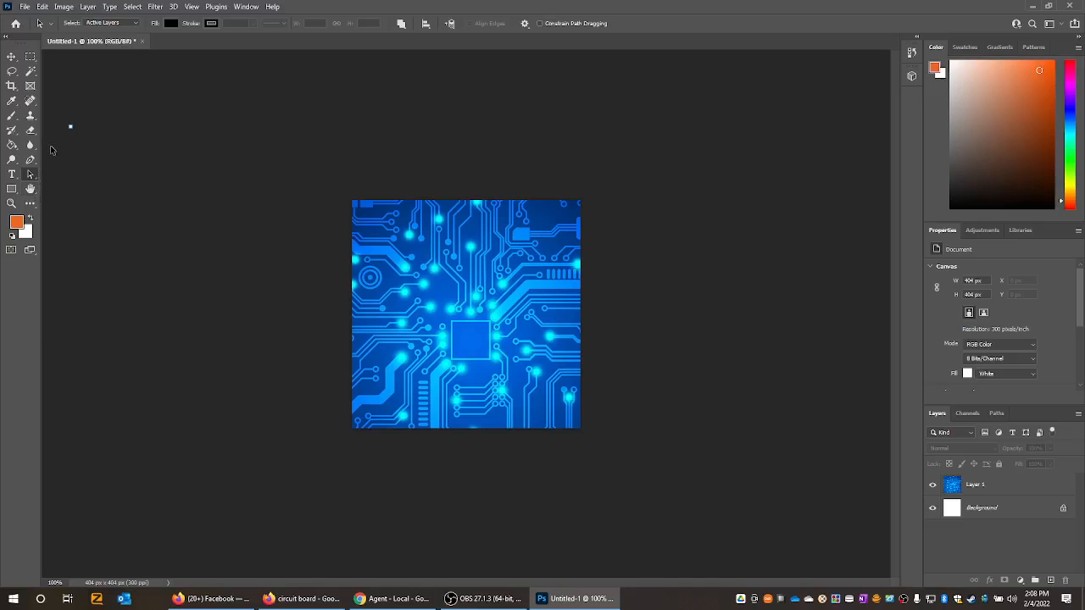
{"action": "left_click", "coordinate": [31, 118]}
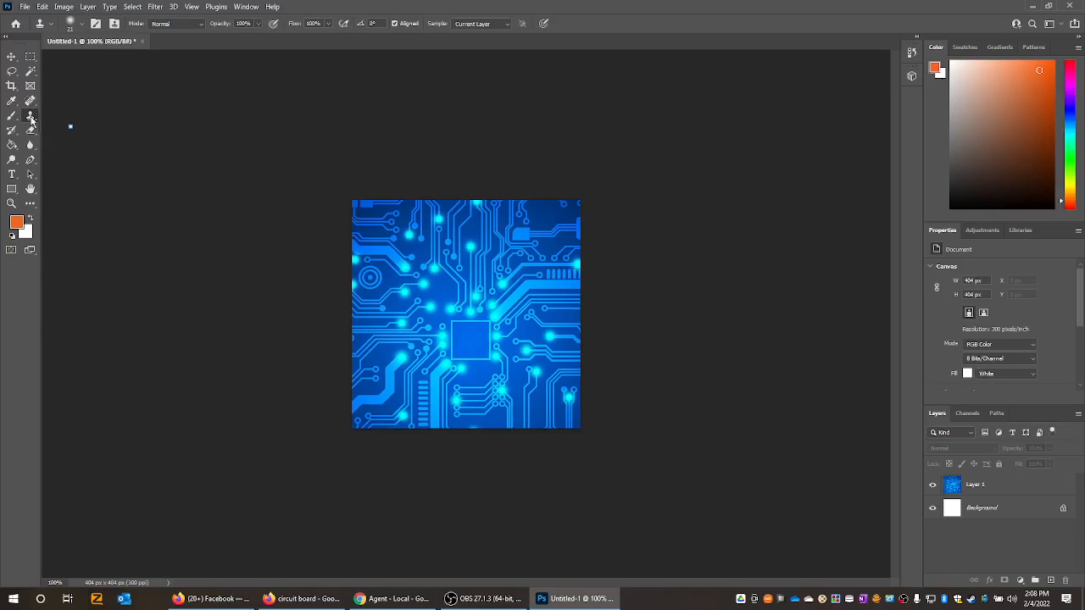
{"action": "left_click", "coordinate": [31, 132]}
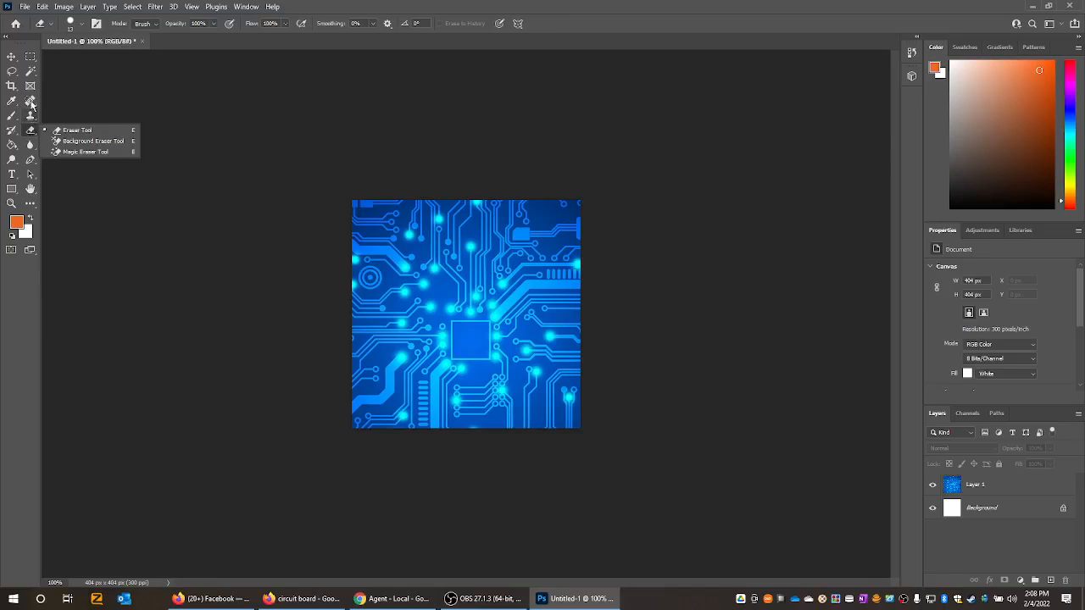
{"action": "left_click", "coordinate": [30, 101]}
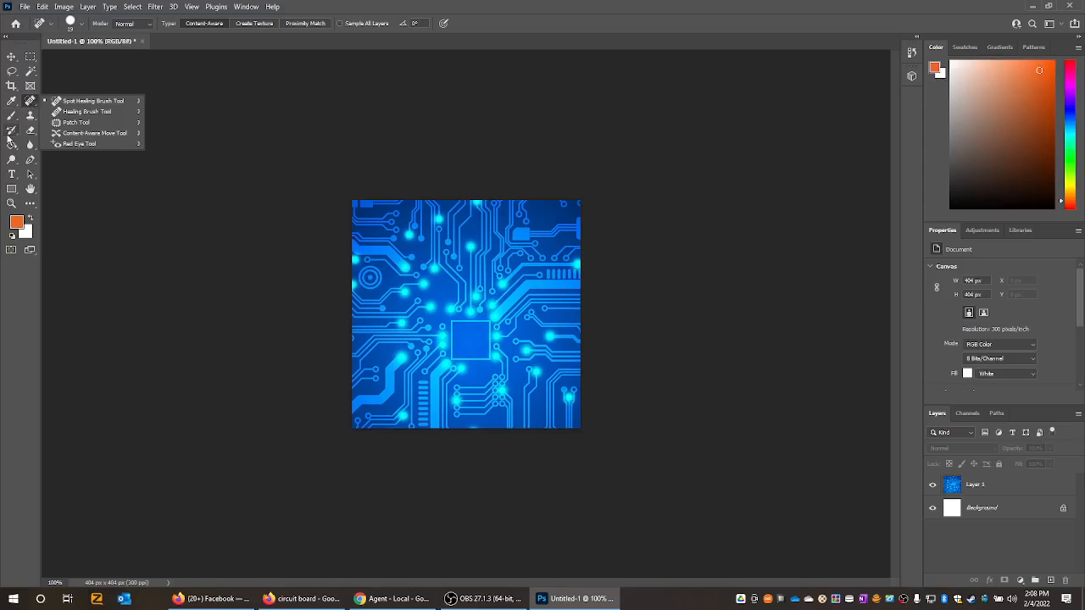
{"action": "left_click", "coordinate": [11, 131]}
{"action": "left_click", "coordinate": [12, 116]}
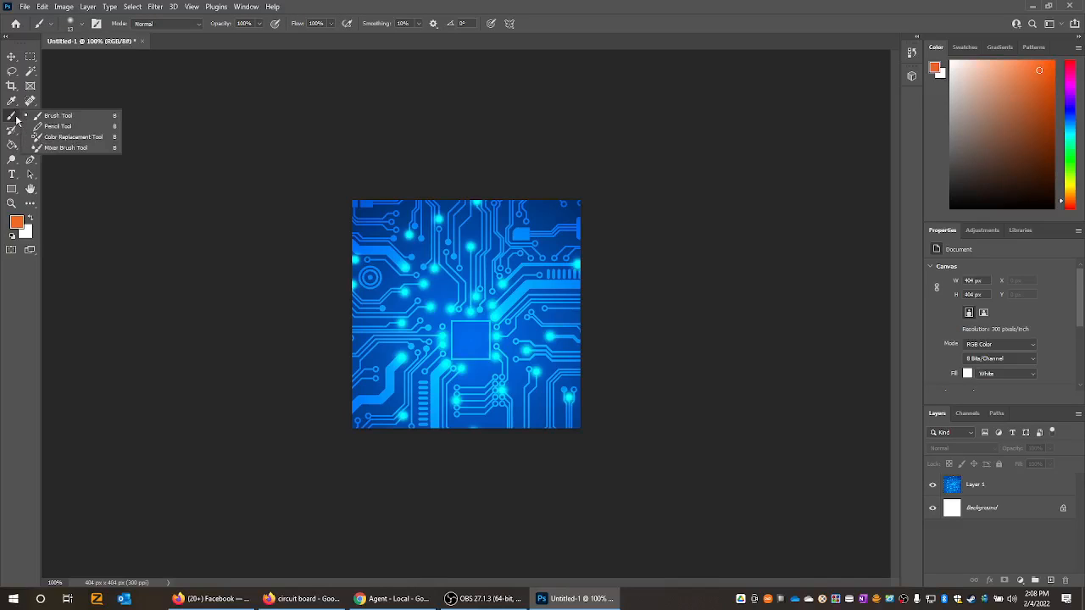
{"action": "left_click", "coordinate": [12, 145]}
{"action": "left_click", "coordinate": [68, 155]}
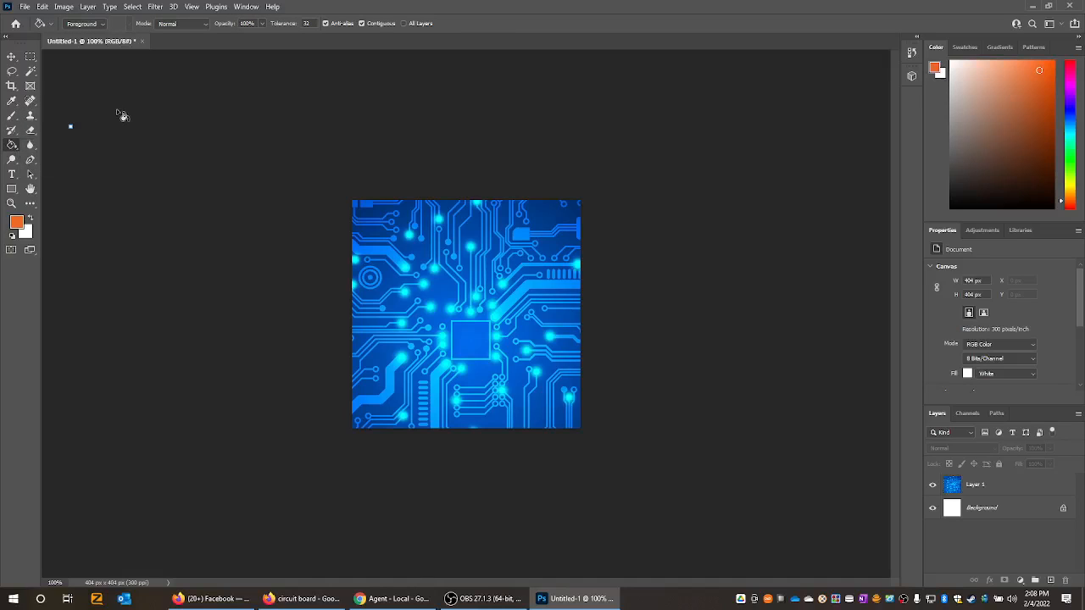
{"action": "left_click", "coordinate": [31, 159]}
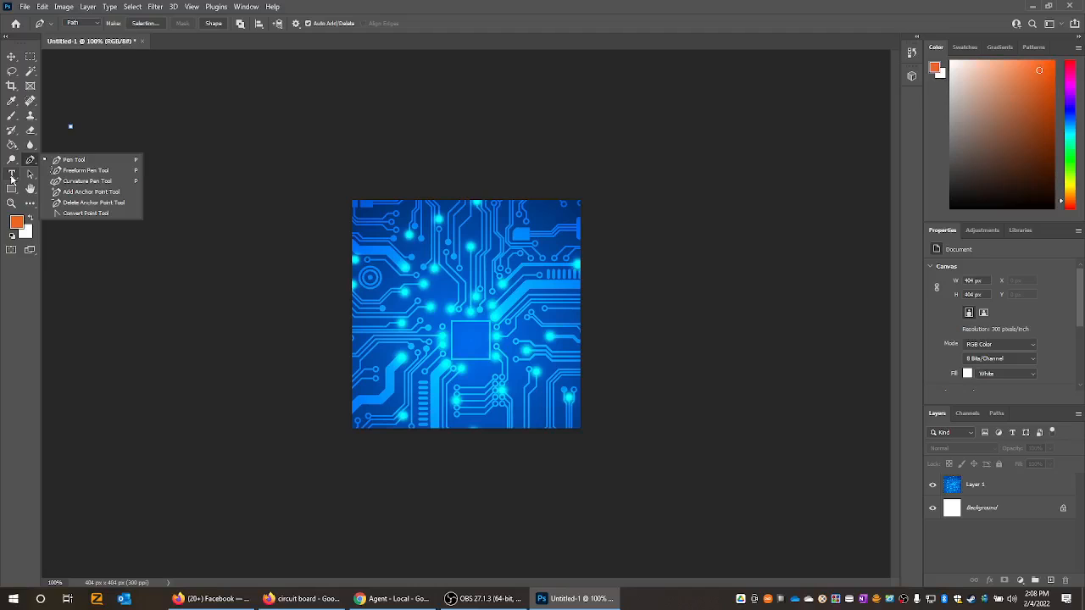
- Add a full-width text box along the upper edge of the canvas containing the title "Computer Problems"
{"action": "left_click", "coordinate": [12, 173]}
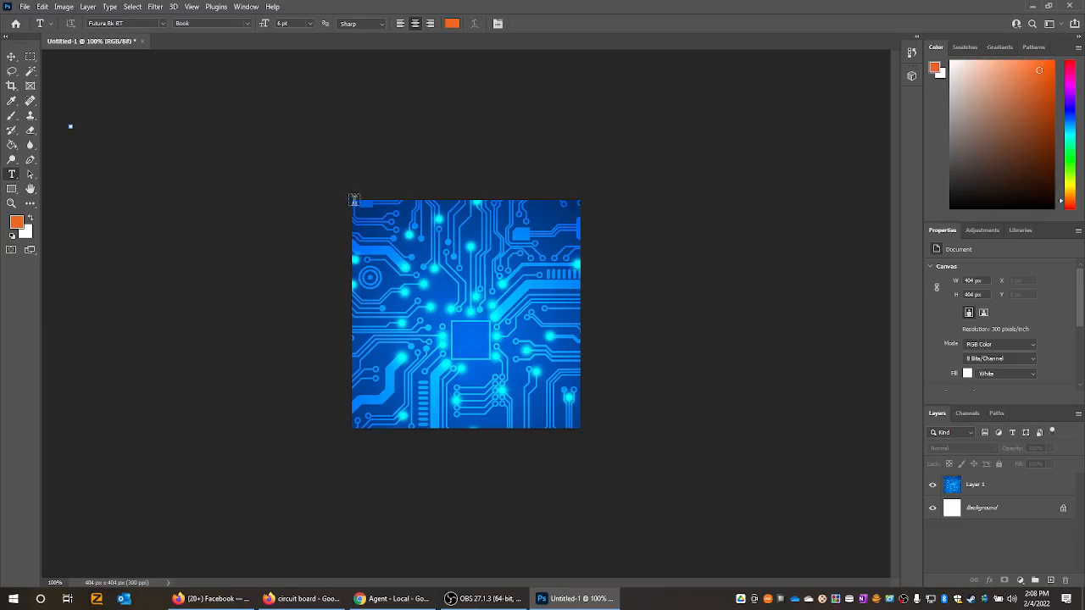
{"action": "left_click_drag", "start_coordinate": [352, 198], "coordinate": [580, 245]}
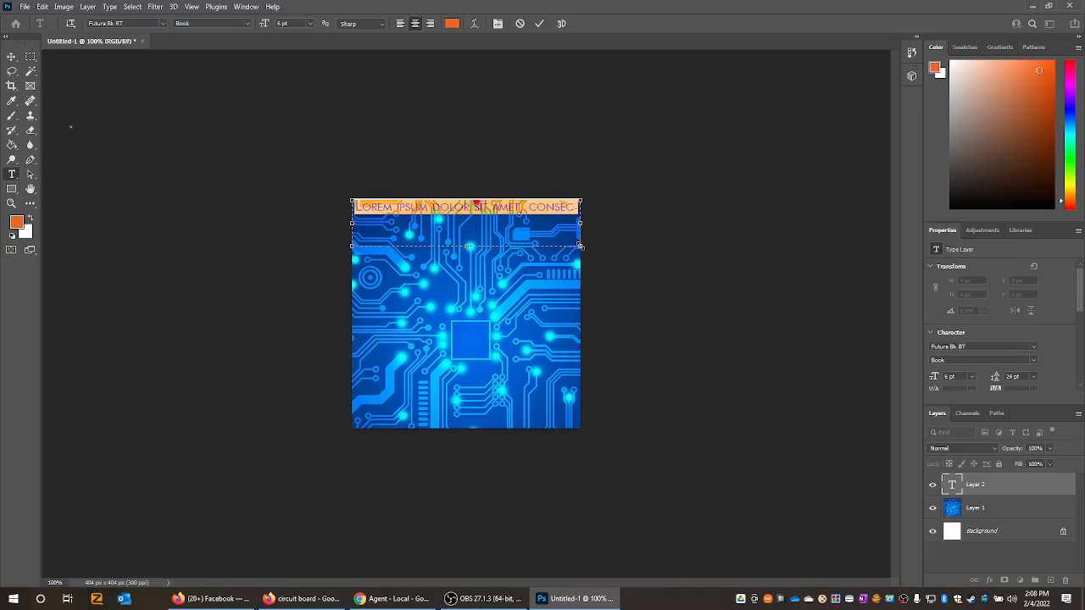
{"action": "type", "text": "C"}
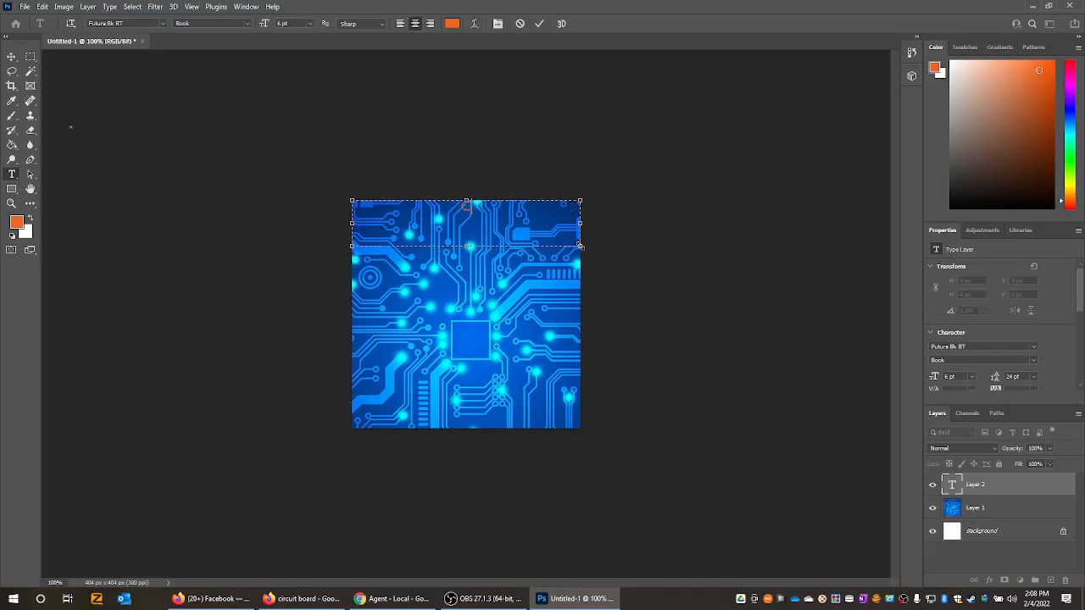
{"action": "type", "text": "omputer Problems"}
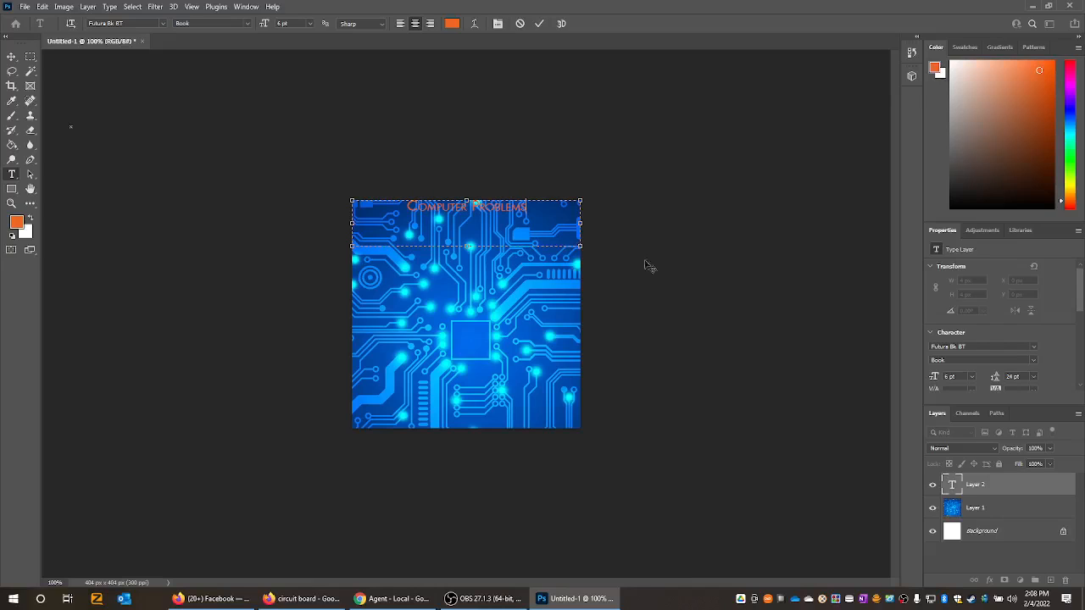
- Change the color of the whole "Computer Problems" title to white (ffffff) and commit the text
{"action": "left_click_drag", "start_coordinate": [530, 207], "coordinate": [378, 210]}
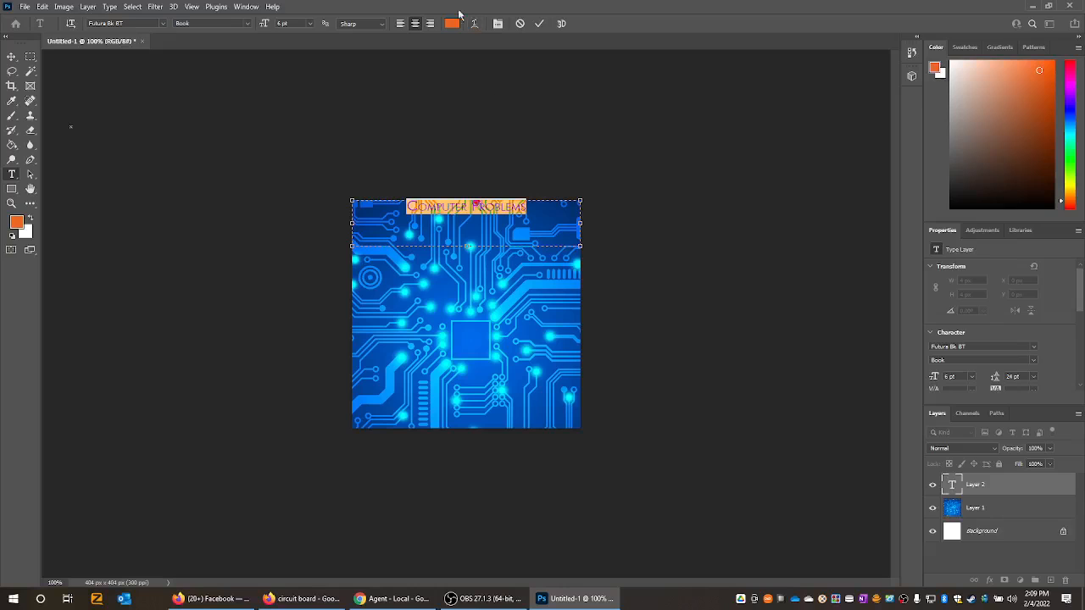
{"action": "left_click", "coordinate": [453, 24]}
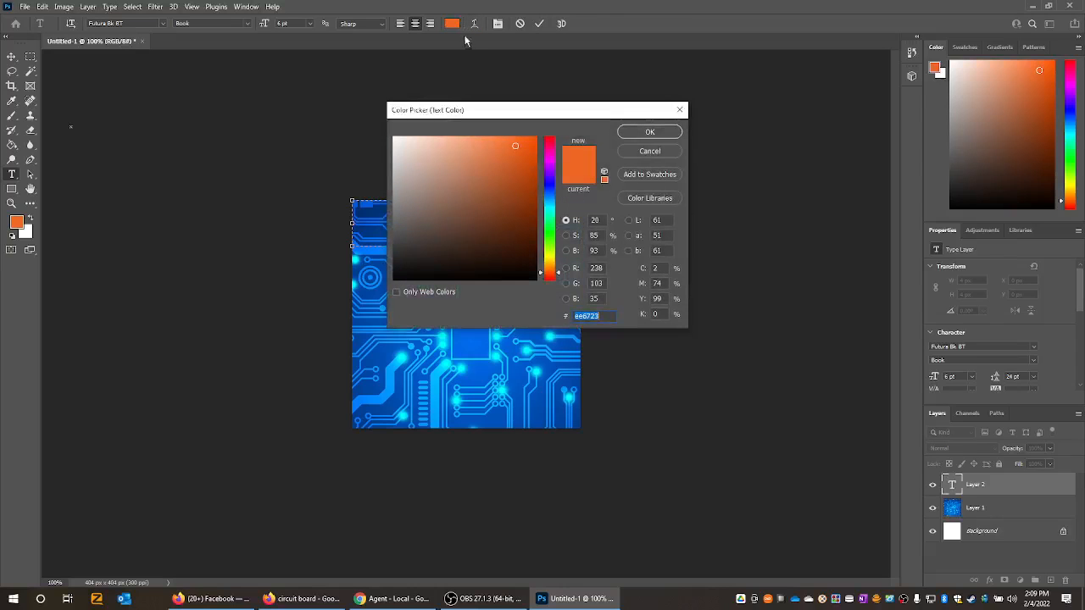
{"action": "type", "text": "ffffff"}
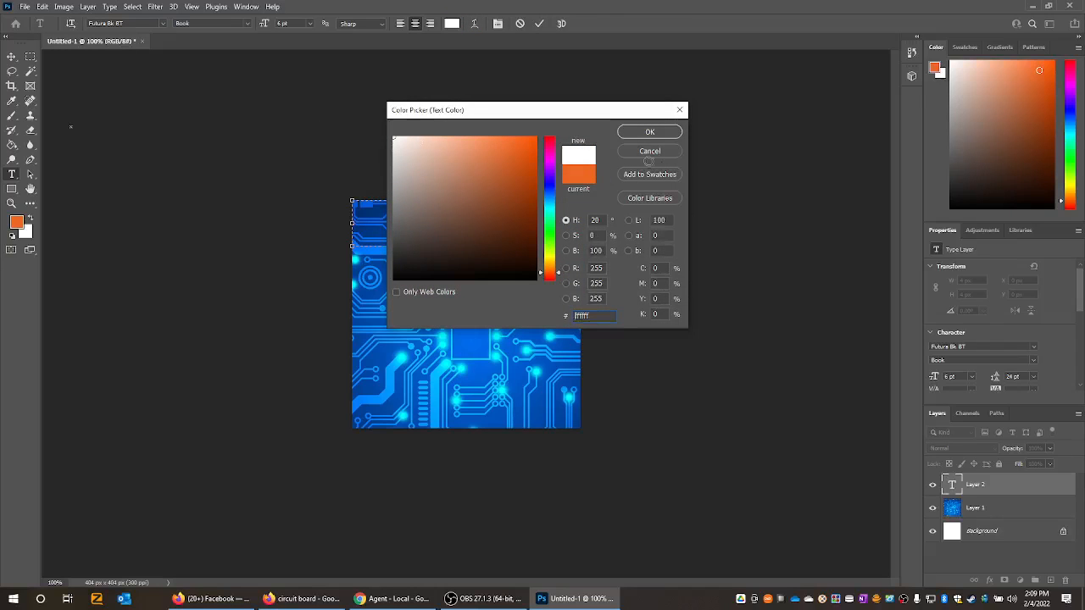
{"action": "left_click", "coordinate": [649, 132]}
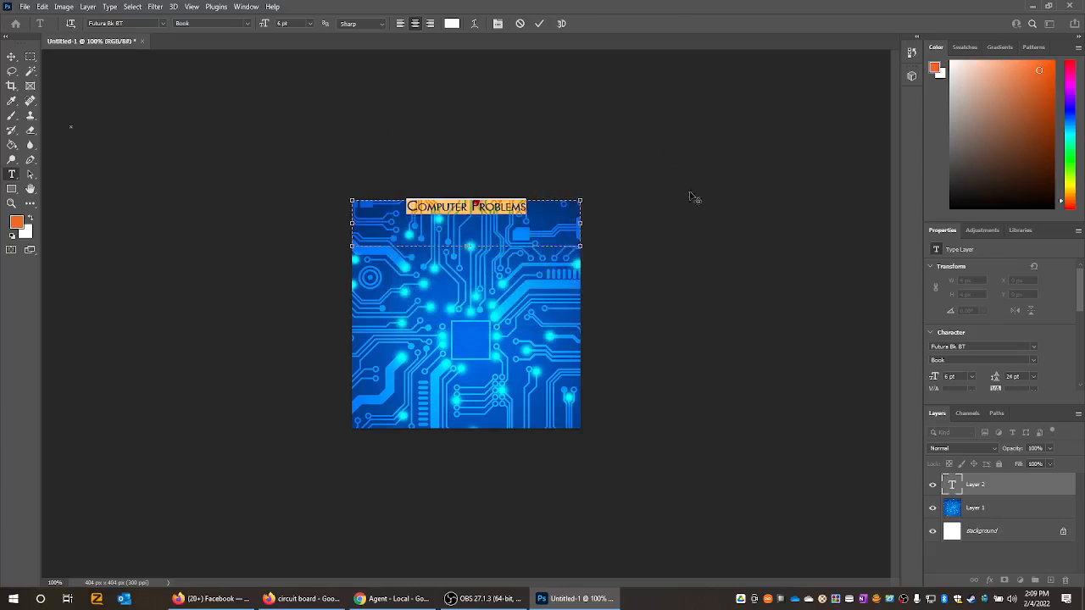
{"action": "left_click", "coordinate": [710, 212]}
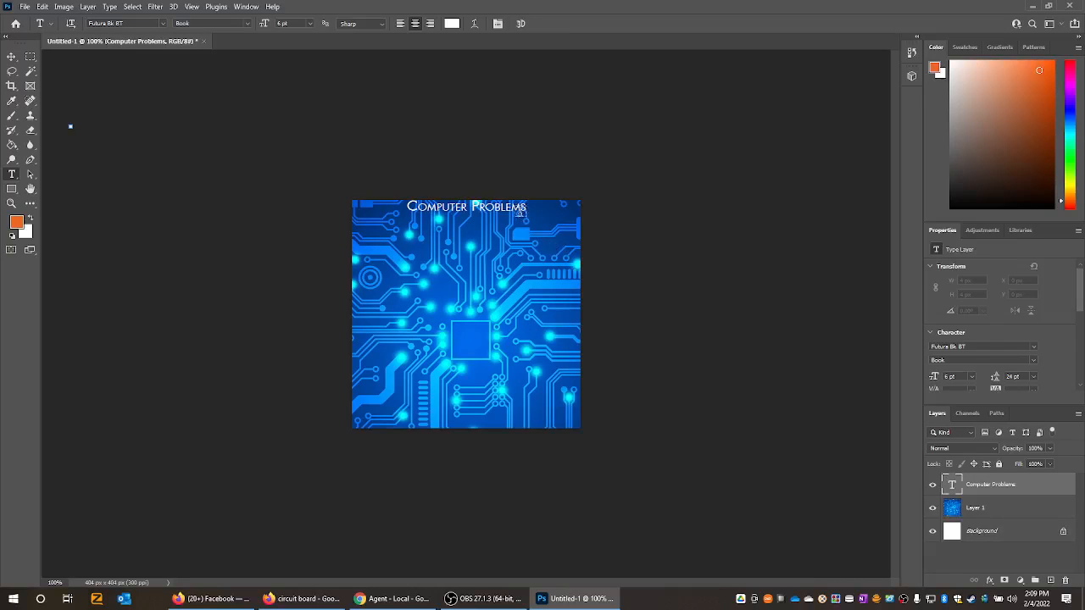
- Set the font size of the "Computer Problems" title to 11 pt, trying 14 pt and 12 pt first, and commit it
{"action": "left_click_drag", "start_coordinate": [522, 208], "coordinate": [407, 207]}
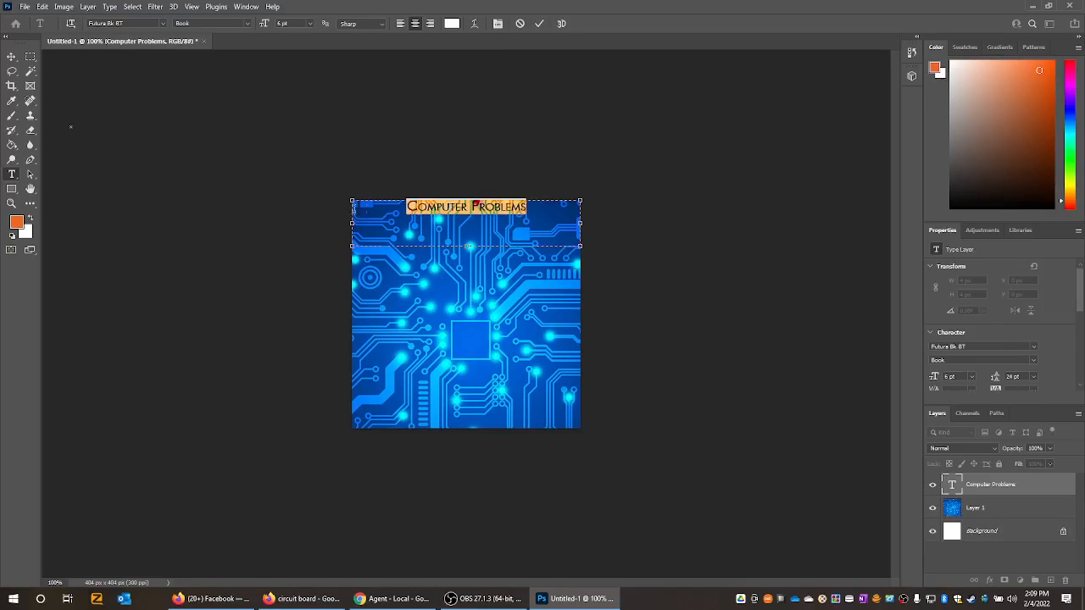
{"action": "left_click", "coordinate": [310, 24]}
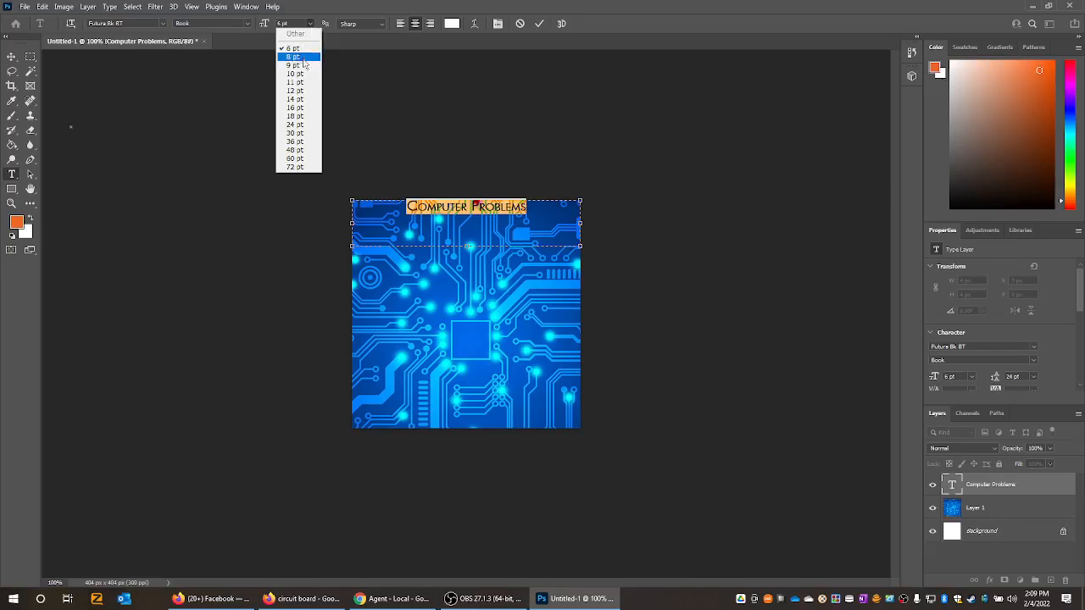
{"action": "left_click", "coordinate": [301, 99]}
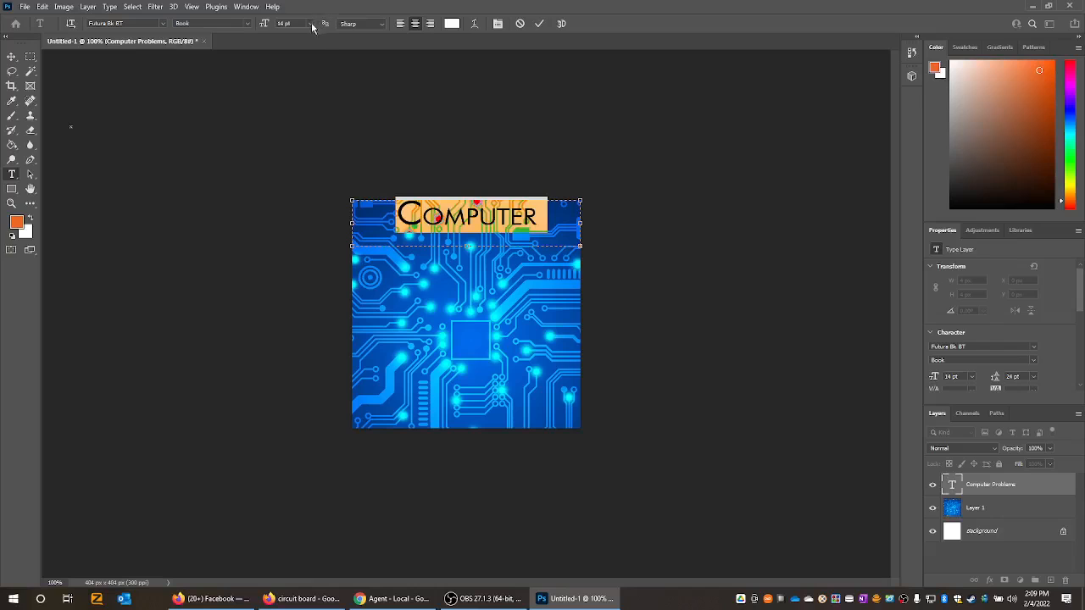
{"action": "left_click", "coordinate": [311, 23]}
{"action": "left_click", "coordinate": [300, 92]}
{"action": "left_click", "coordinate": [313, 24]}
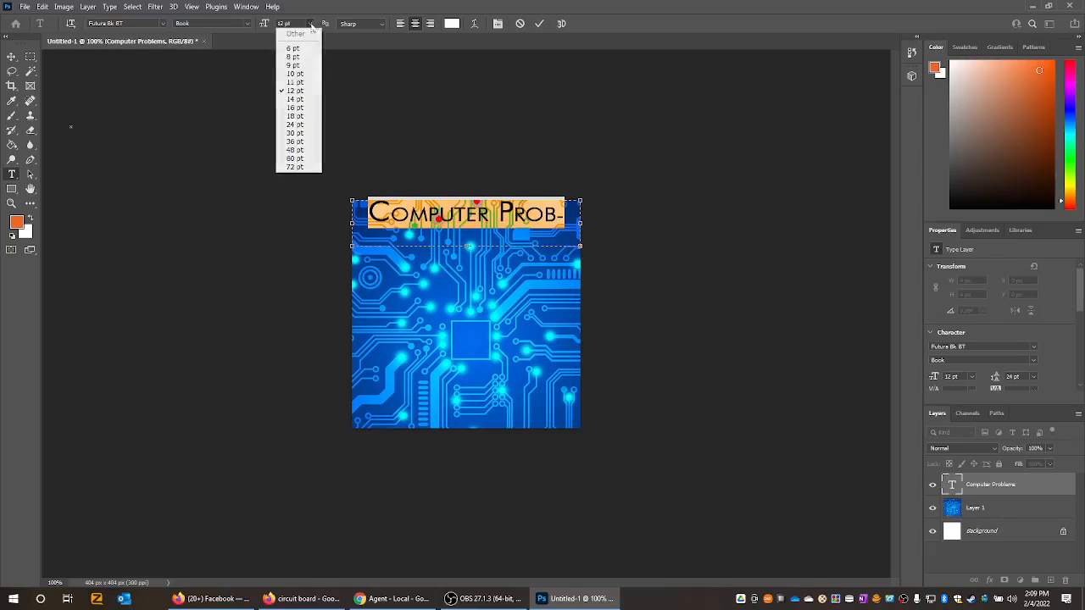
{"action": "left_click", "coordinate": [307, 85]}
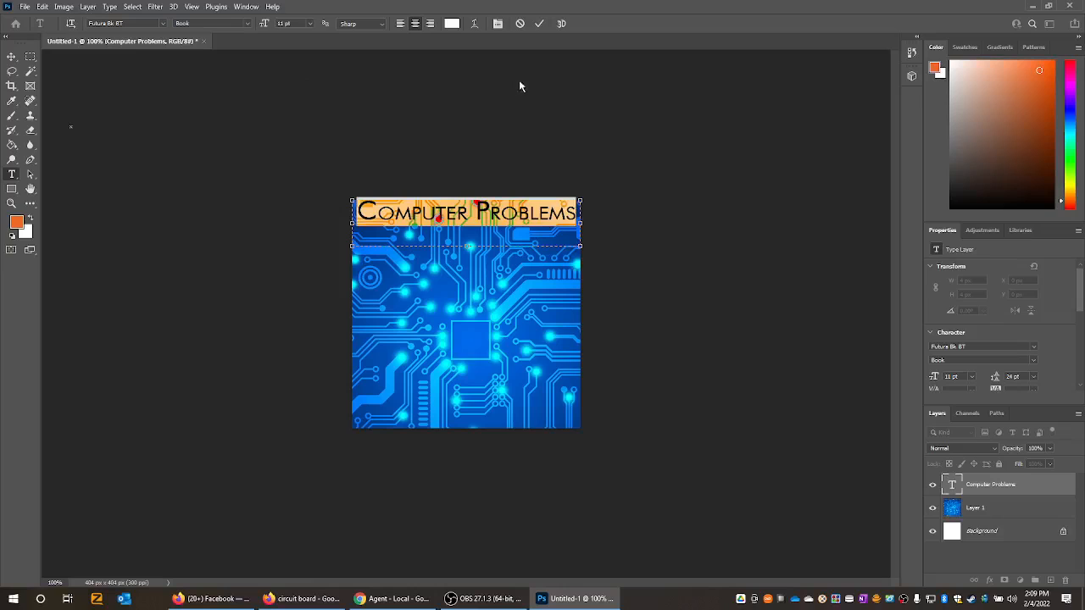
{"action": "left_click", "coordinate": [539, 24]}
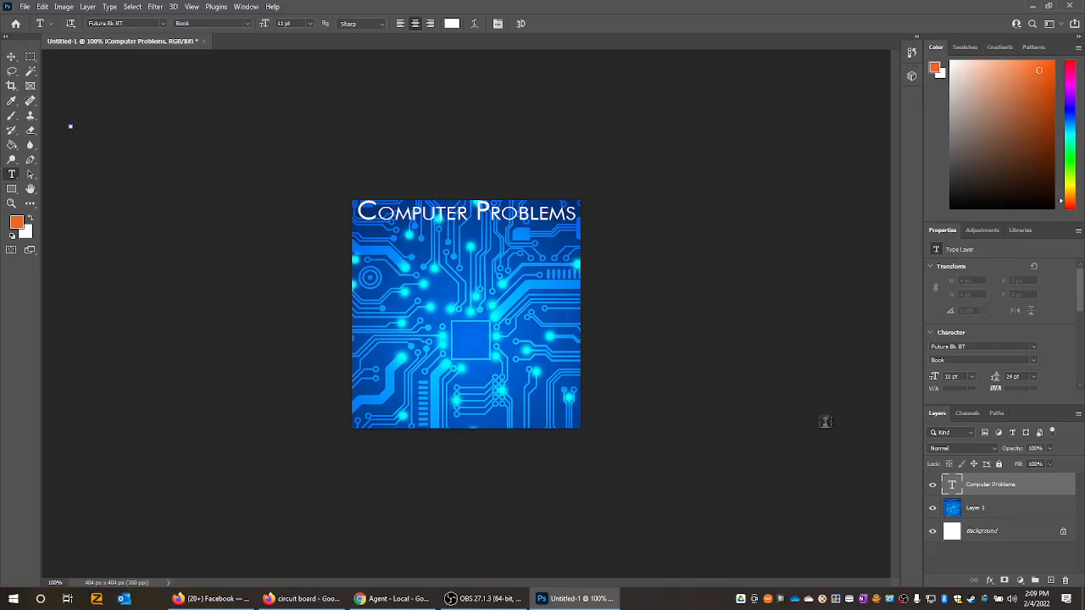
- Hide the "Computer Problems" text layer and show it again to compare the graphic without and with the title
{"action": "left_click", "coordinate": [933, 485]}
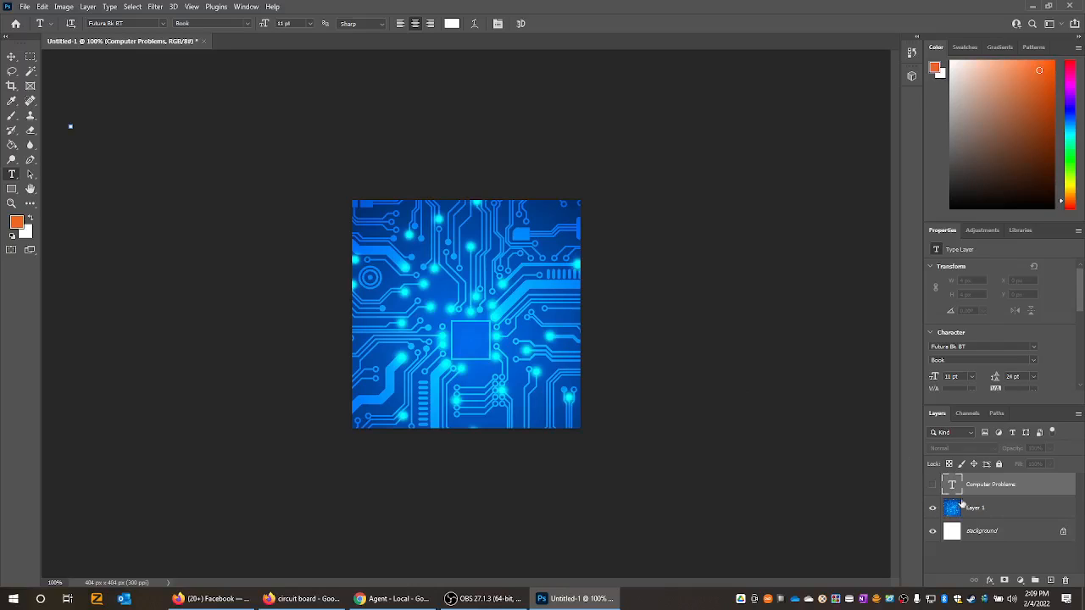
{"action": "left_click", "coordinate": [932, 487]}
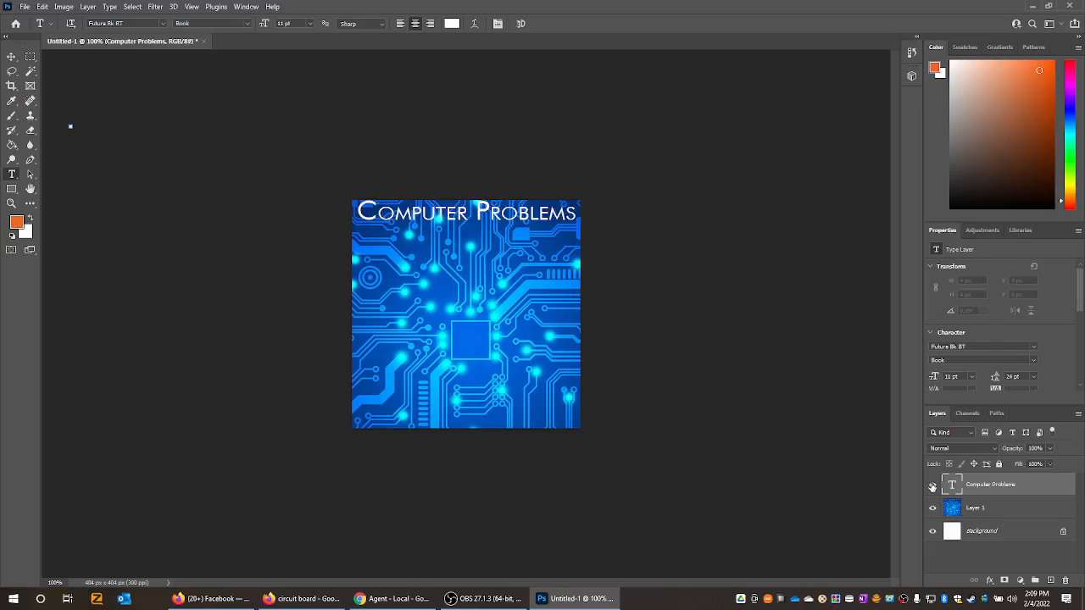
- Add a Color Overlay effect to the circuit board layer and lower the overlay opacity to 76%
{"action": "right_click", "coordinate": [984, 513]}
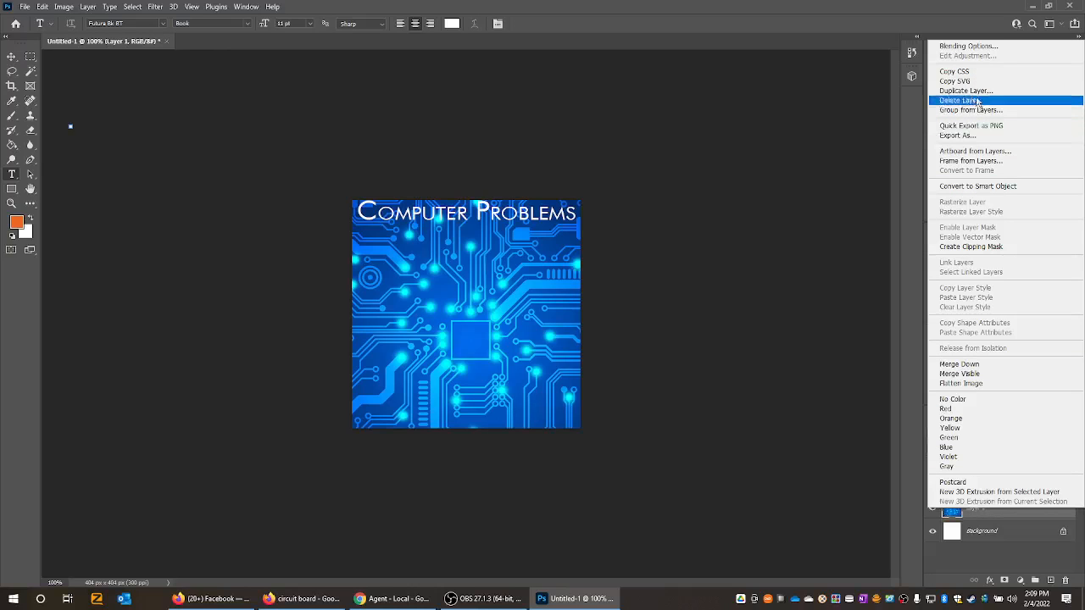
{"action": "left_click", "coordinate": [985, 49]}
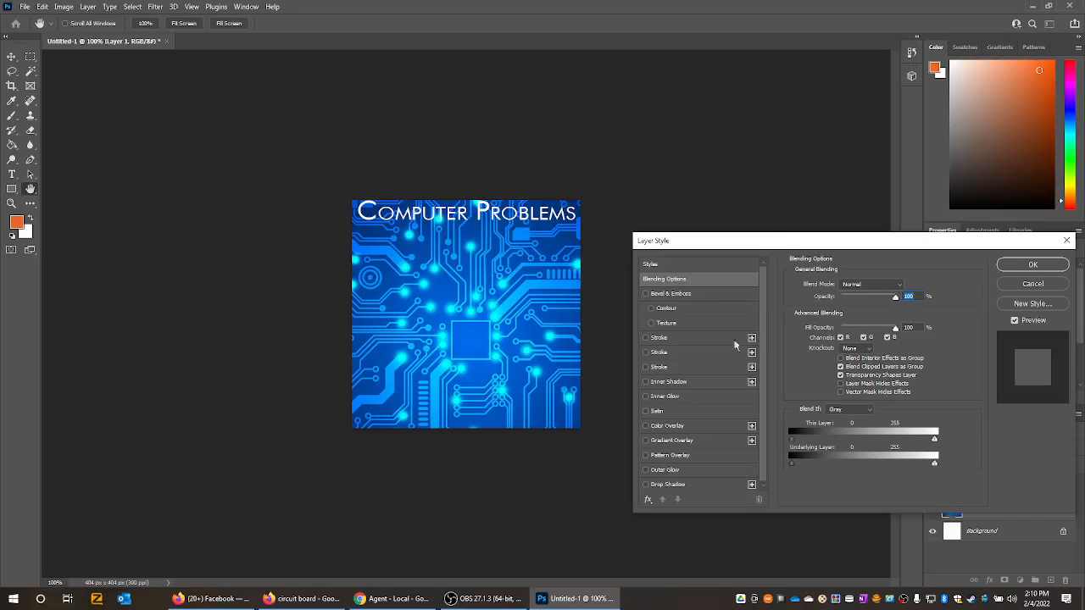
{"action": "left_click", "coordinate": [645, 426]}
{"action": "left_click", "coordinate": [668, 427]}
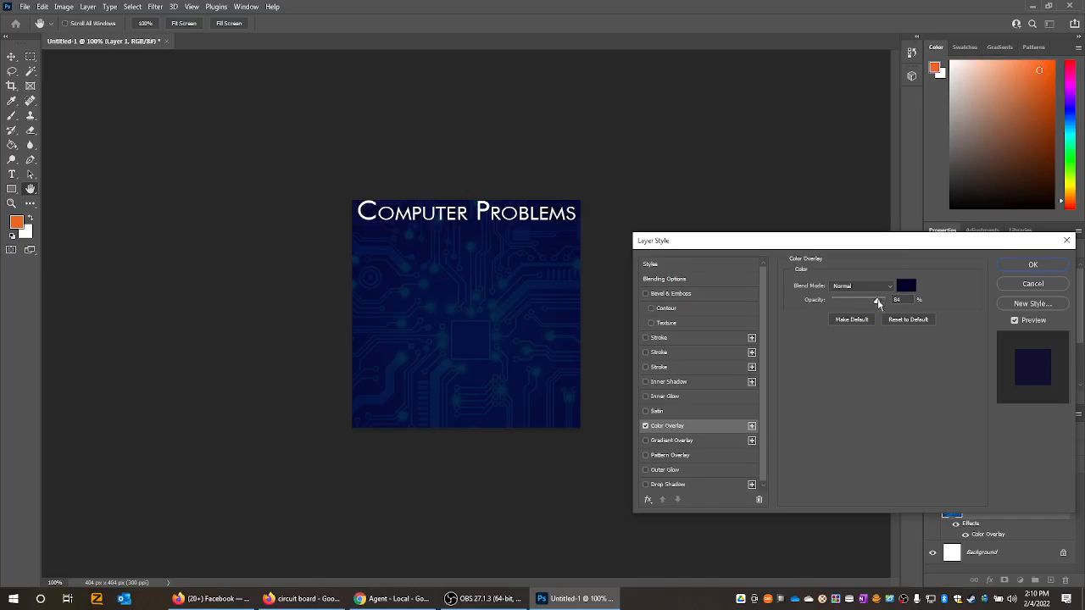
{"action": "mouse_move", "coordinate": [877, 303]}
{"action": "left_mouse_down"}
{"action": "mouse_move", "coordinate": [801, 303]}
{"action": "mouse_move", "coordinate": [874, 302]}
{"action": "left_mouse_up"}
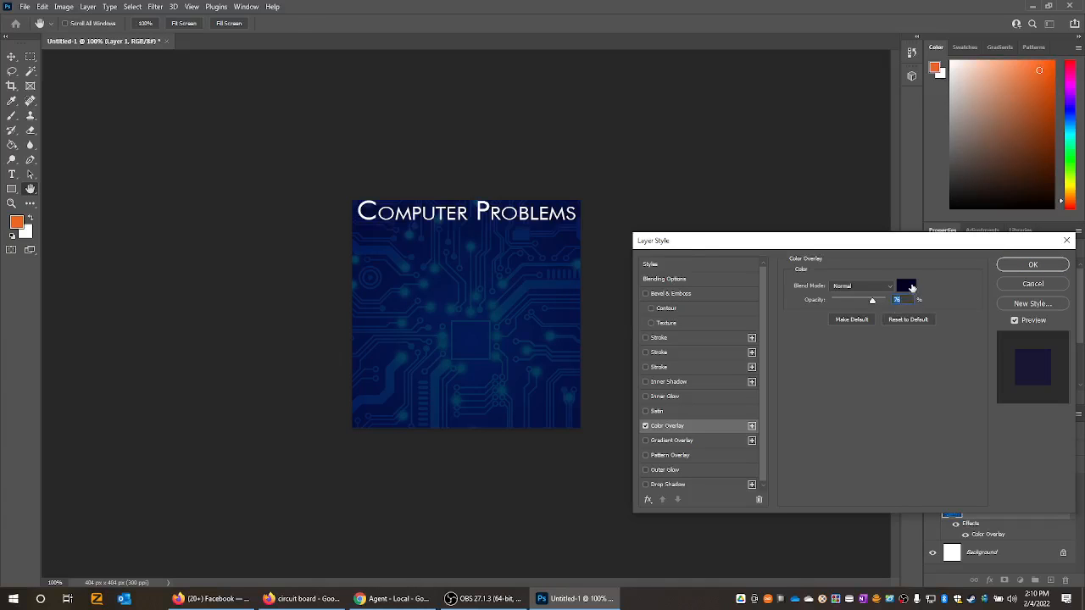
- Set the overlay color to very dark navy (04001e), trying black and bright blue first, and apply the layer style
{"action": "left_click", "coordinate": [908, 288]}
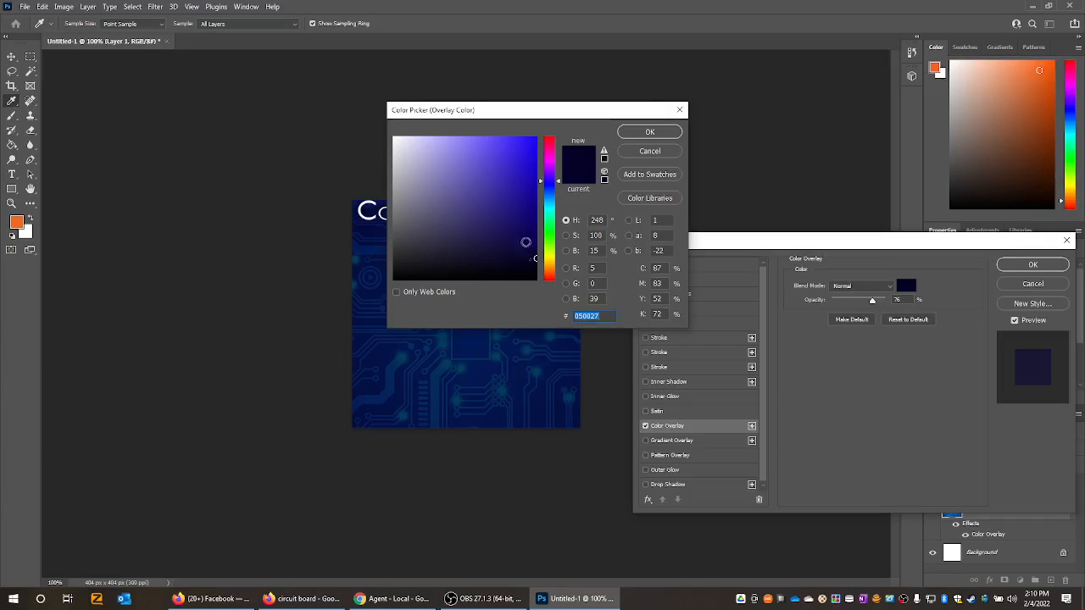
{"action": "type", "text": "000000"}
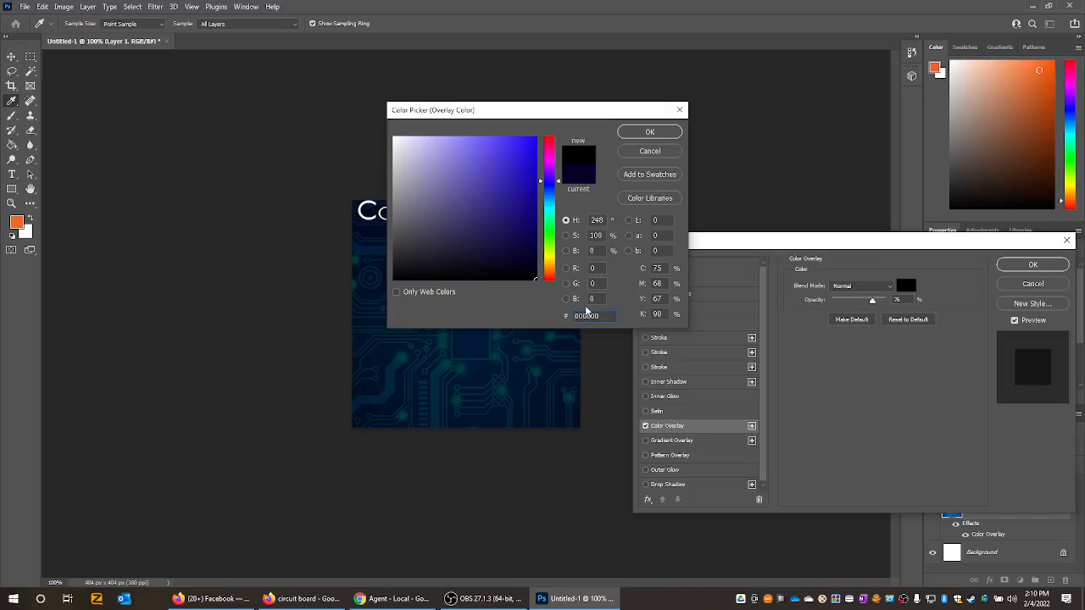
{"action": "left_click_drag", "start_coordinate": [528, 234], "coordinate": [544, 128]}
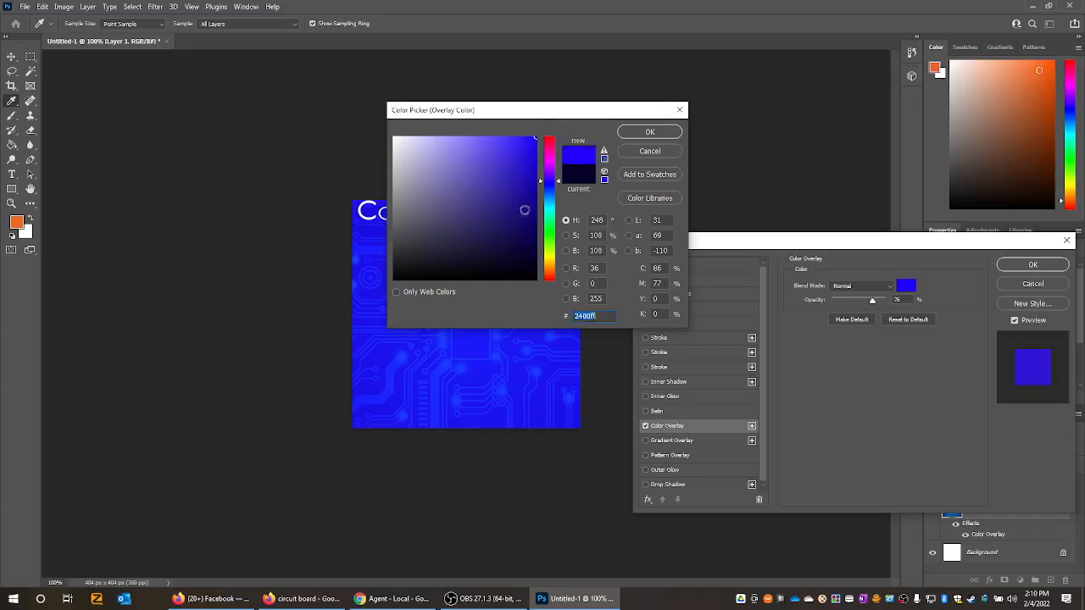
{"action": "left_click_drag", "start_coordinate": [524, 209], "coordinate": [540, 268]}
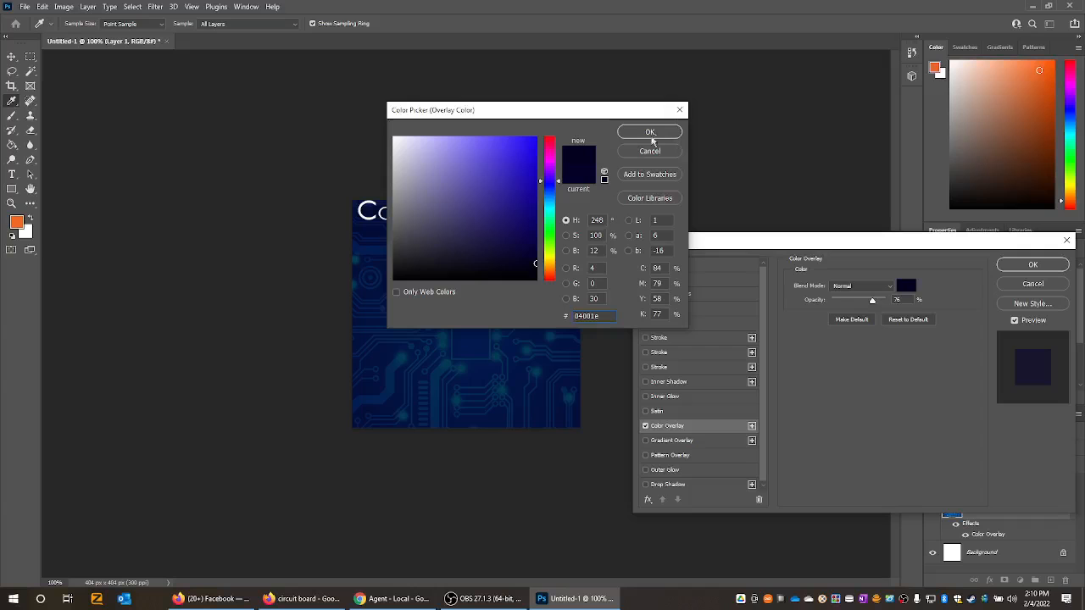
{"action": "left_click", "coordinate": [650, 133]}
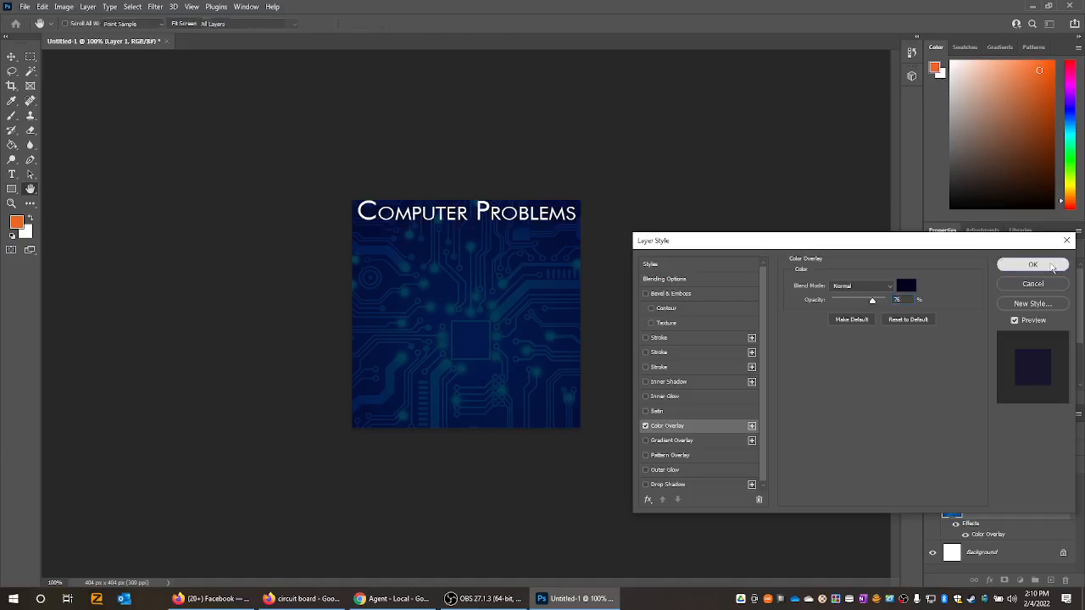
{"action": "left_click", "coordinate": [1051, 266]}
- Add a full-width text box below the "Computer Problems" title containing the business phone number
{"action": "key", "text": "t"}
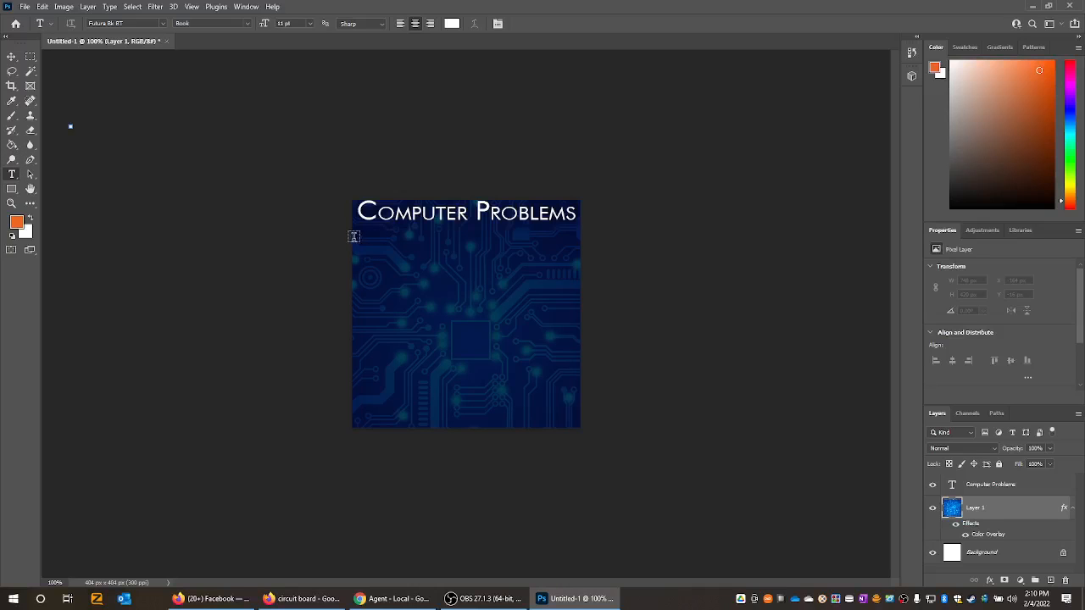
{"action": "left_click_drag", "start_coordinate": [353, 240], "coordinate": [579, 270]}
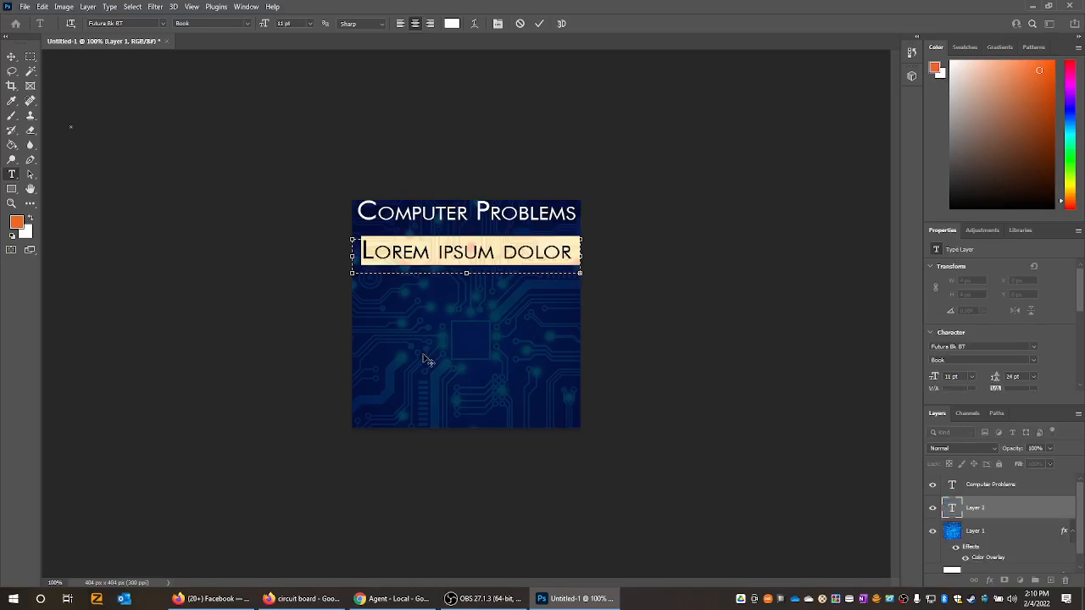
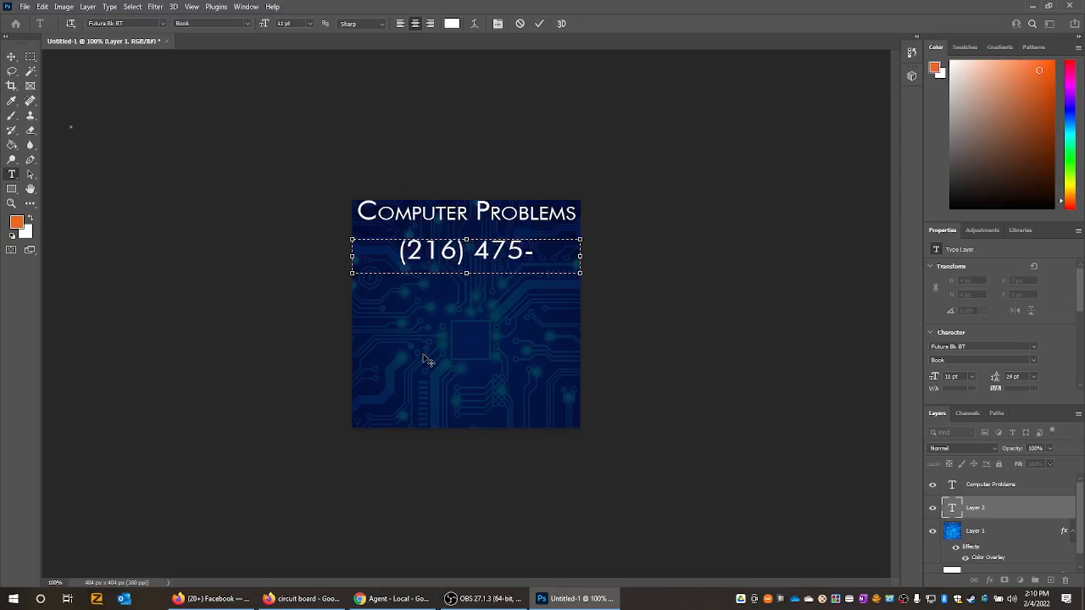
- Set the font size of the whole phone number to 9 pt
{"action": "key", "text": "ctrl+a"}
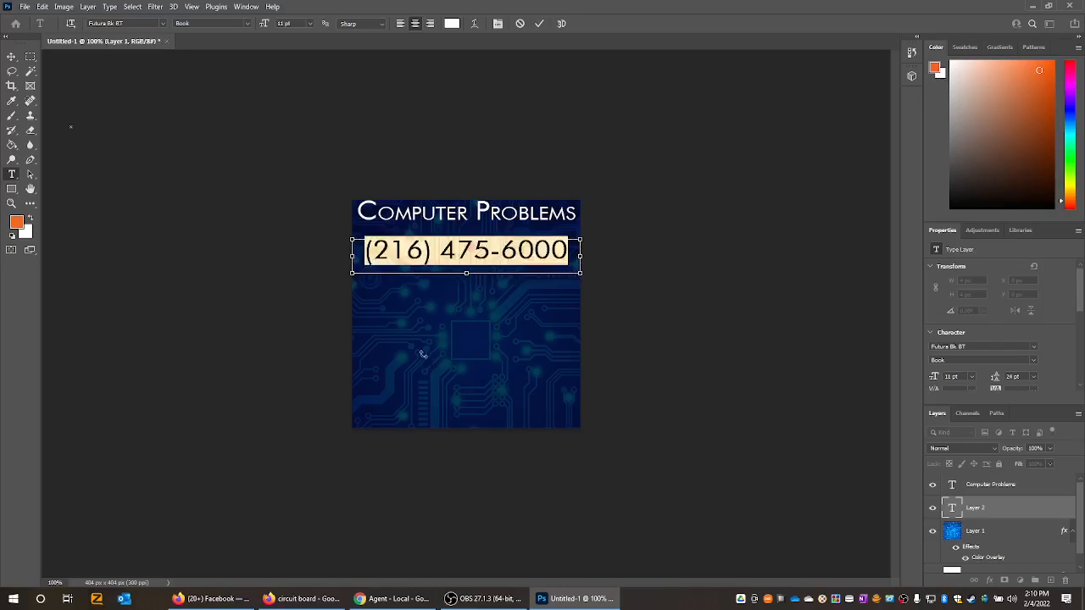
{"action": "left_click", "coordinate": [310, 24]}
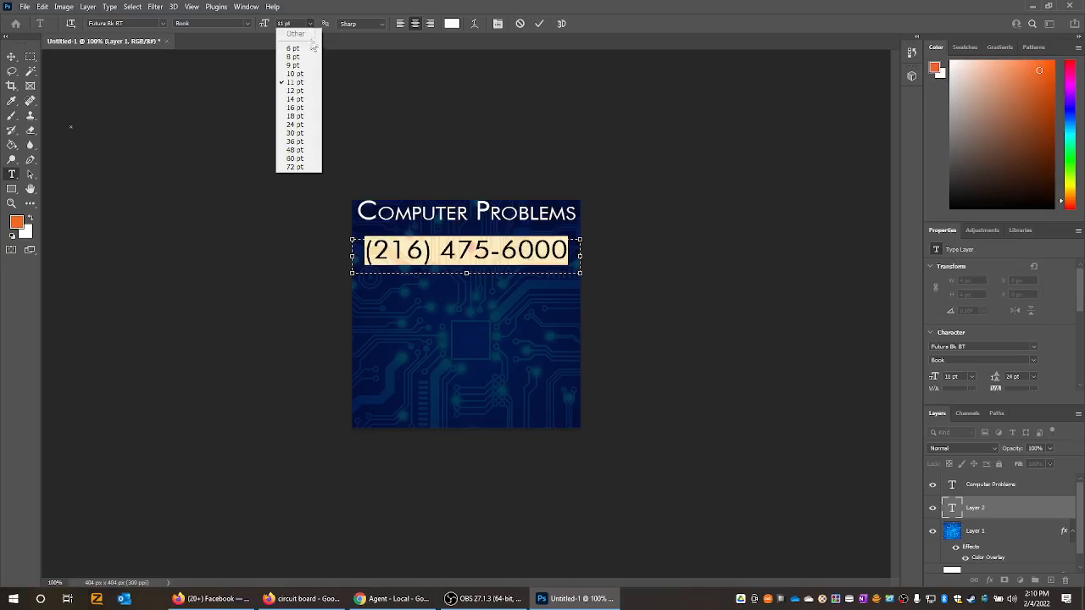
{"action": "left_click", "coordinate": [303, 66]}
{"action": "left_click", "coordinate": [556, 257]}
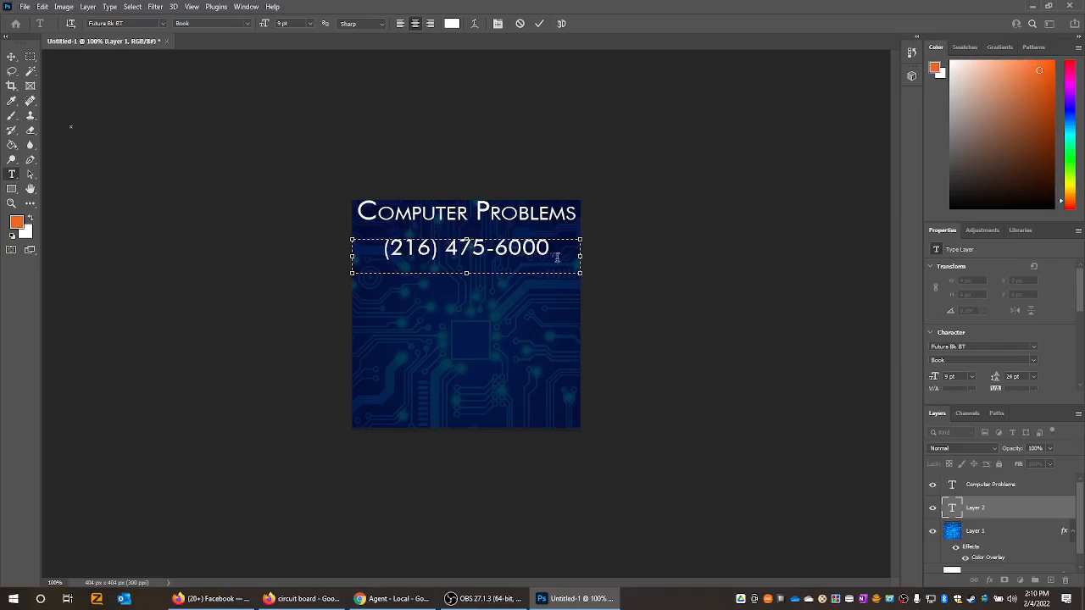
- Change the font of the whole phone number to Futura Light Condensed and commit the text
{"action": "key", "text": "ctrl+a"}
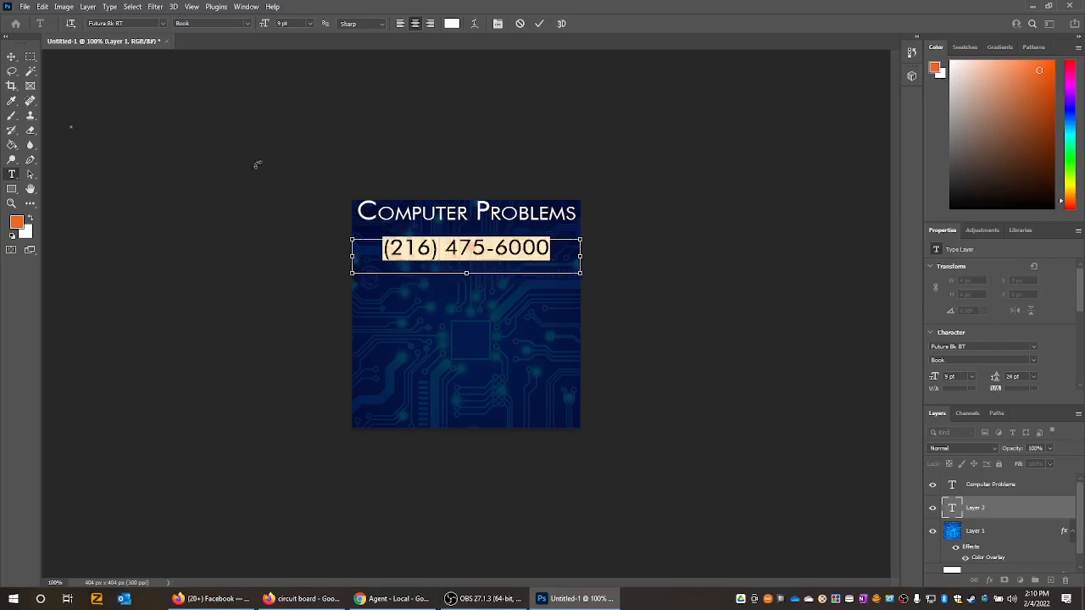
{"action": "left_click", "coordinate": [163, 23]}
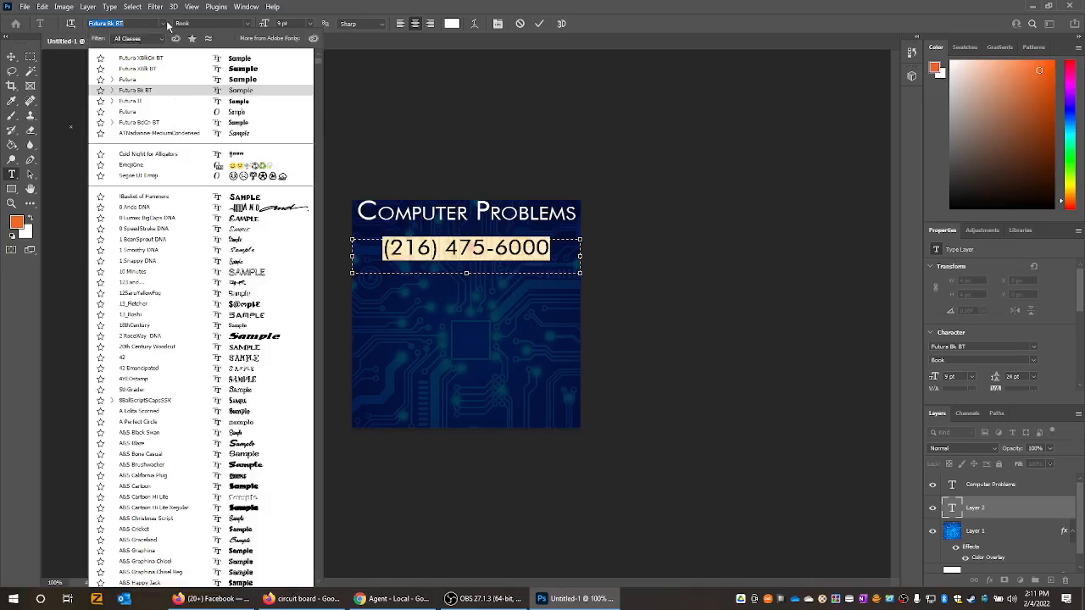
{"action": "left_click", "coordinate": [177, 112]}
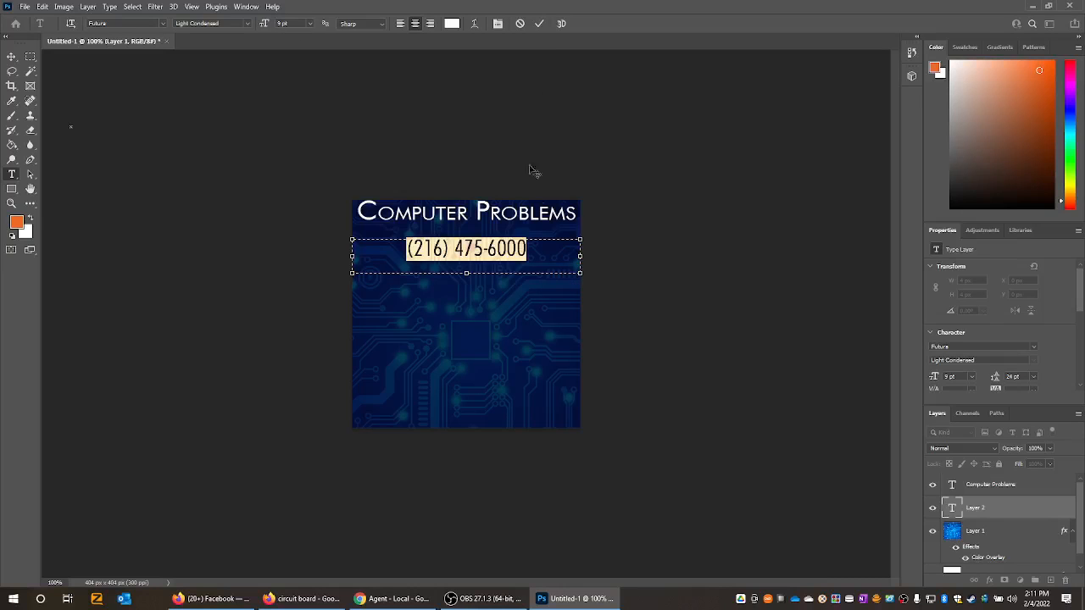
{"action": "left_click", "coordinate": [539, 24]}
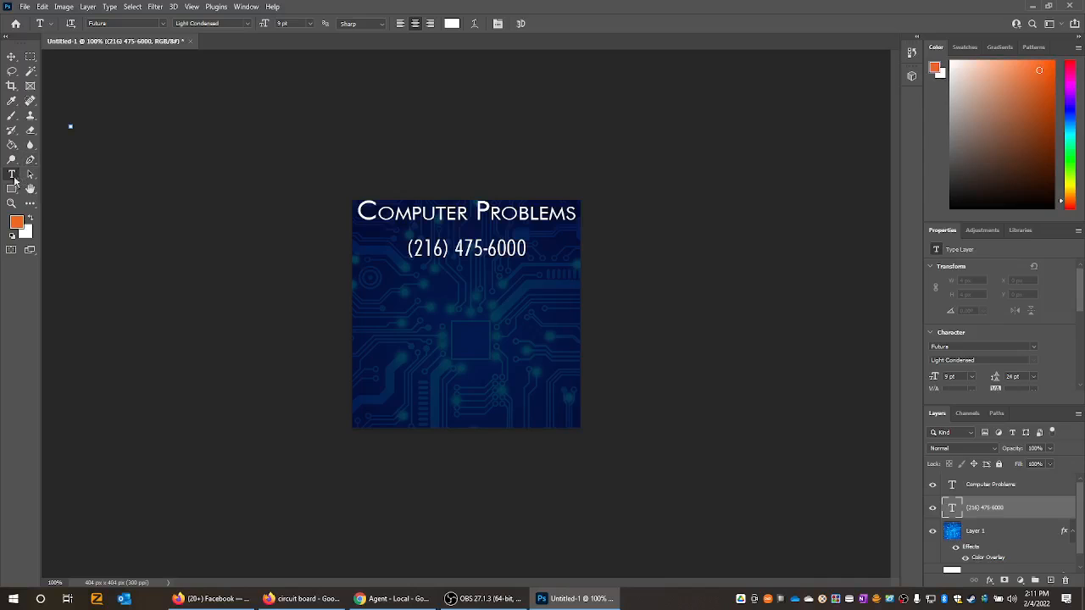
- Add a full-width text box directly below the phone number containing "WeldonPC.com" and select all of its text
{"action": "left_click_drag", "start_coordinate": [352, 267], "coordinate": [580, 301]}
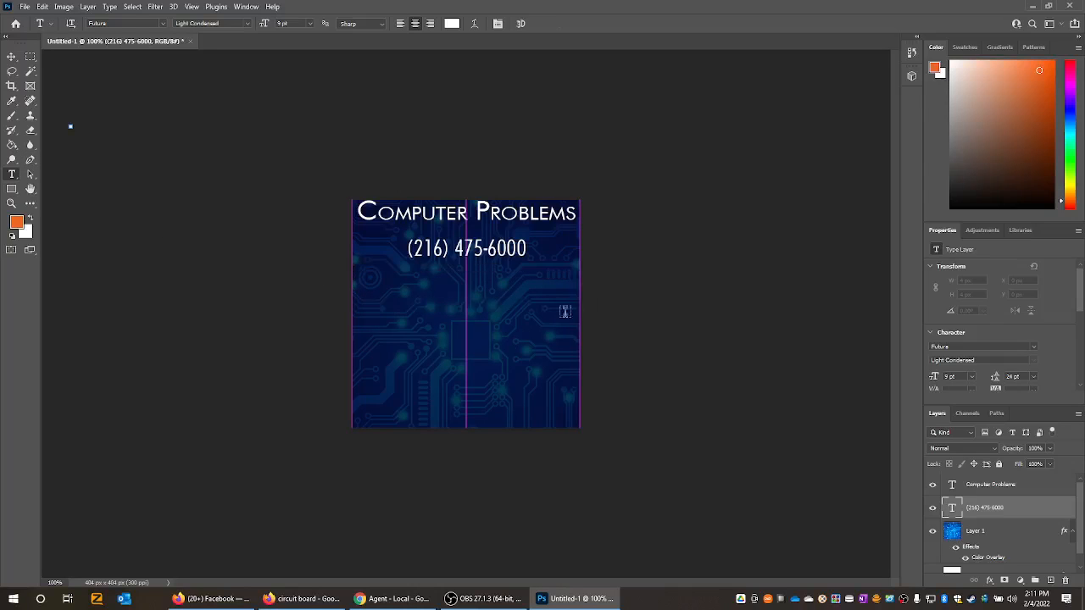
{"action": "type", "text": "Wel"}
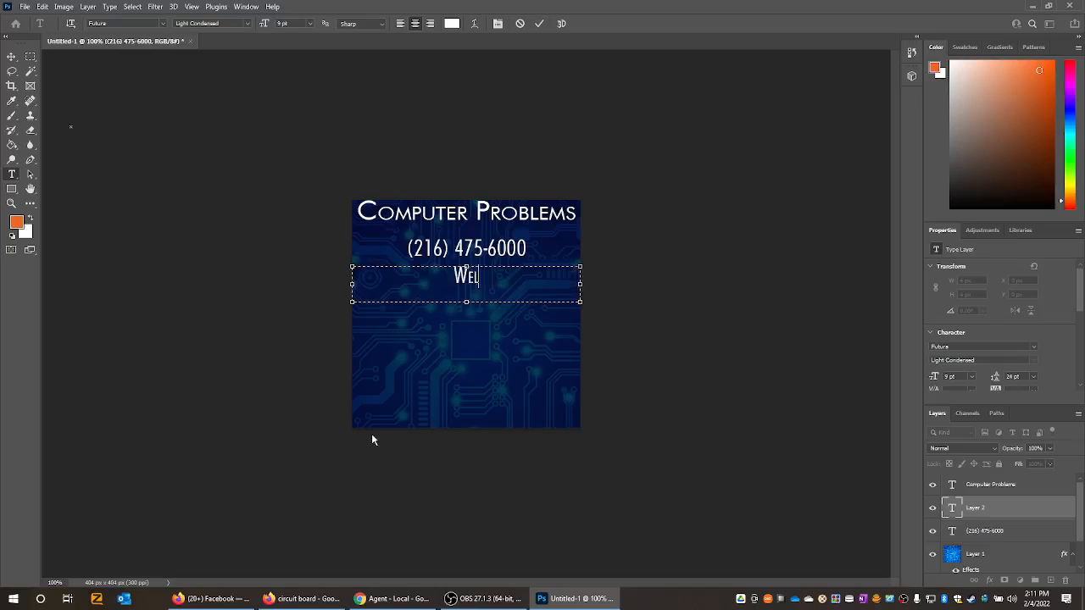
{"action": "type", "text": "donPC.com"}
{"action": "key", "text": "ctrl+a"}
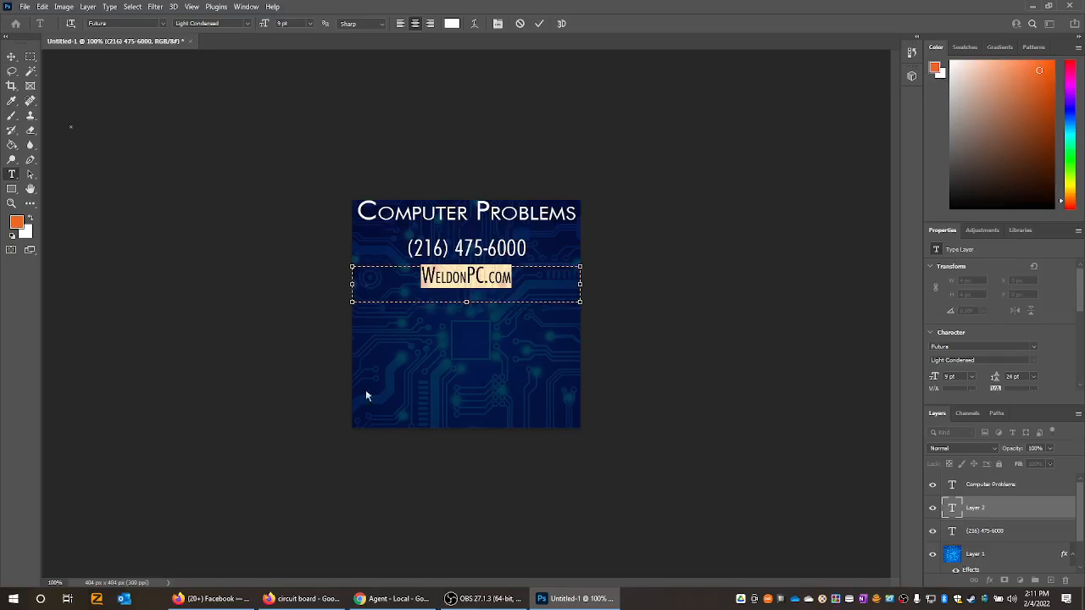
- Try the Futura XBlkCn BT font on the "WeldonPC.com" text and check its available styles
{"action": "left_click", "coordinate": [164, 24]}
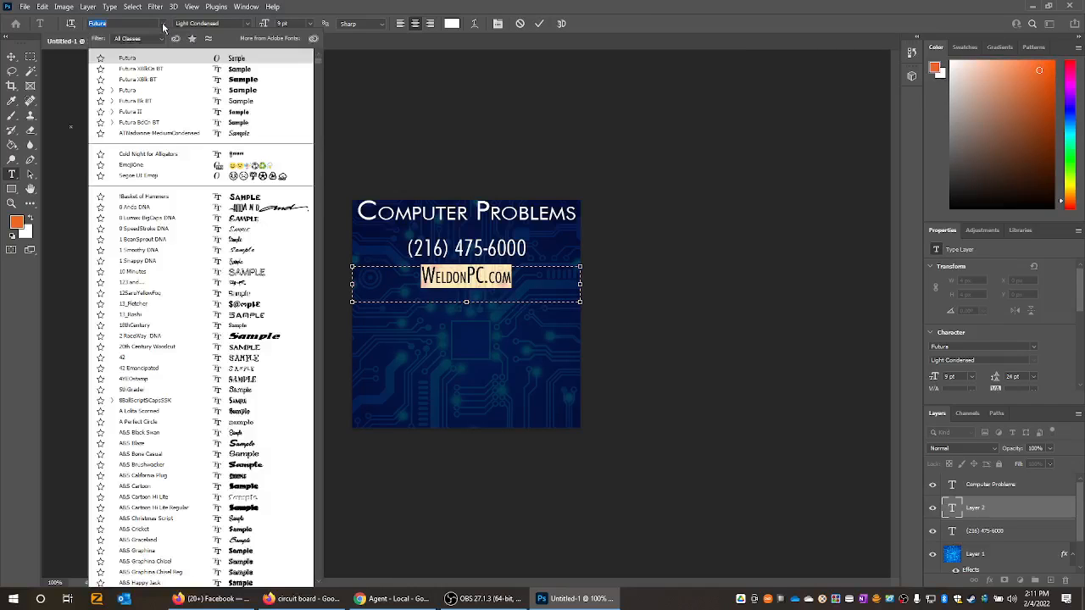
{"action": "left_click", "coordinate": [171, 70]}
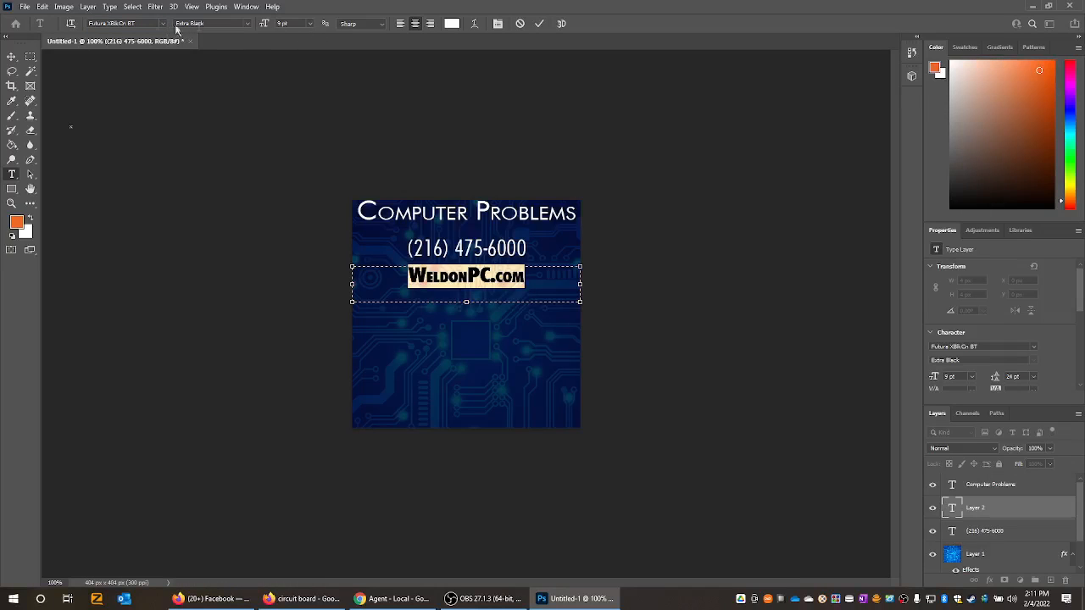
{"action": "left_click", "coordinate": [246, 25]}
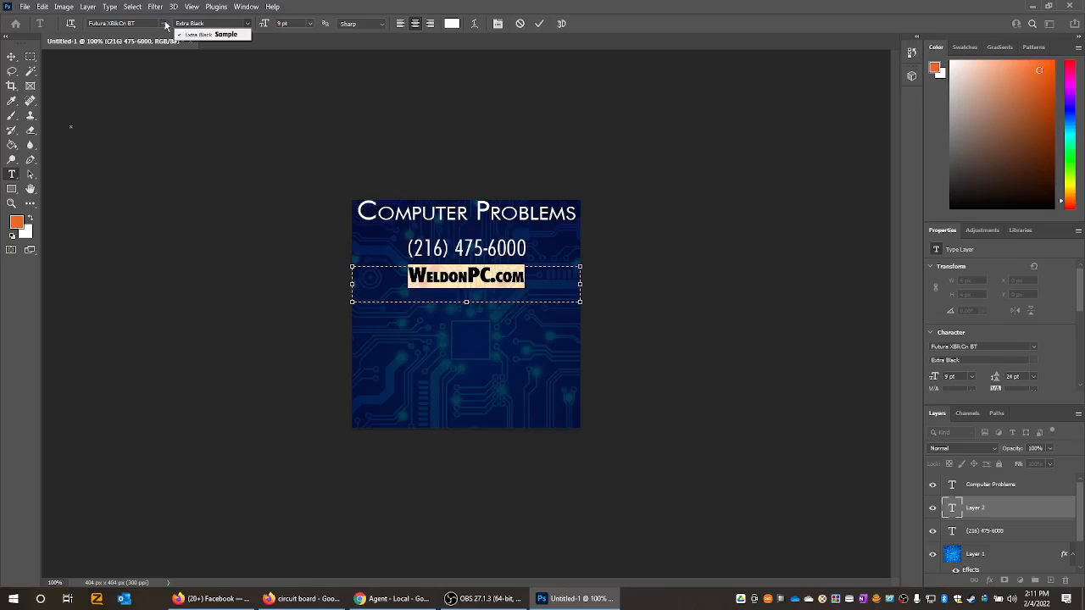
{"action": "left_click", "coordinate": [165, 24]}
- Set the "WeldonPC.com" text to the Futura Bk BT font in Book Italic style and commit it
{"action": "left_click", "coordinate": [165, 25]}
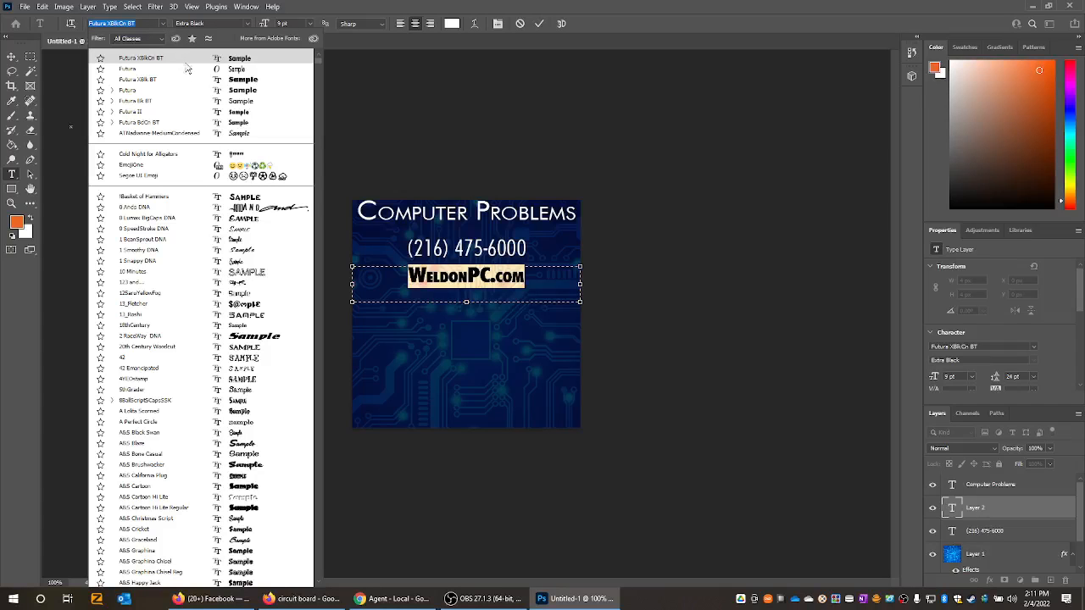
{"action": "left_click", "coordinate": [182, 102]}
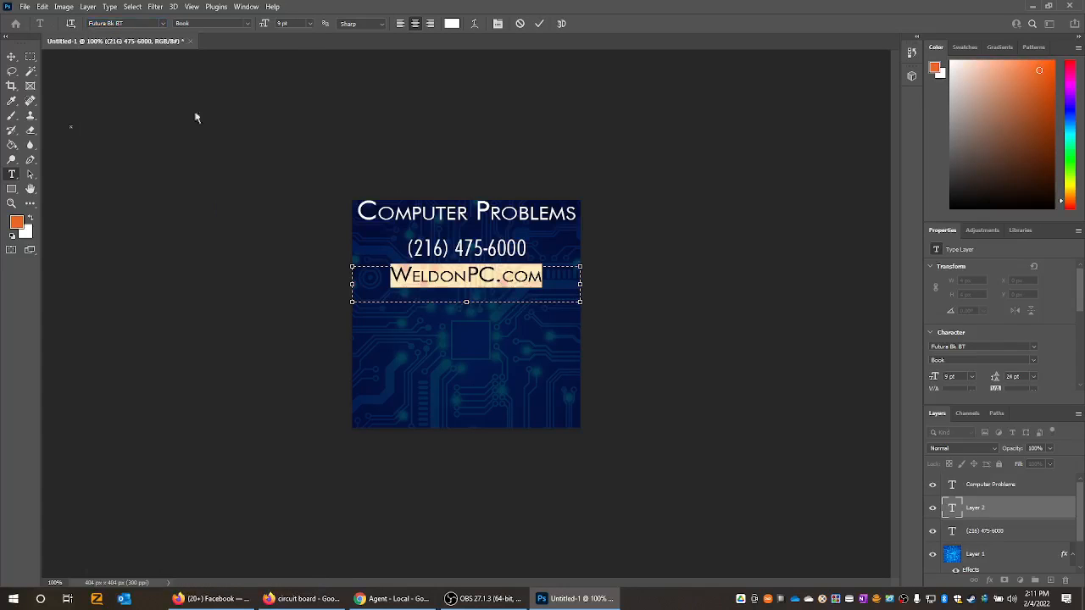
{"action": "left_click", "coordinate": [244, 24]}
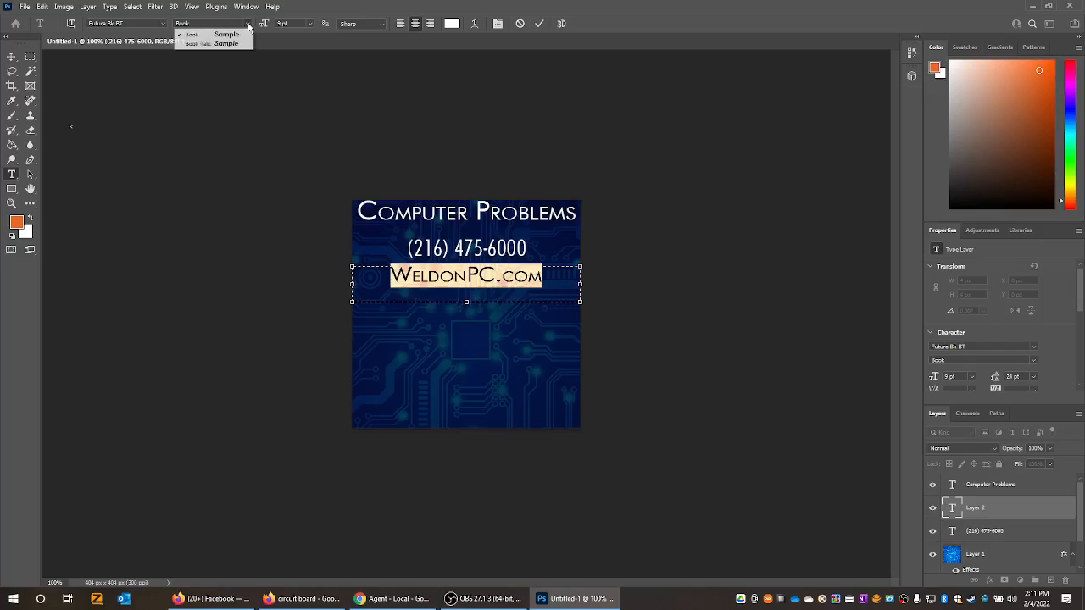
{"action": "left_click", "coordinate": [234, 43]}
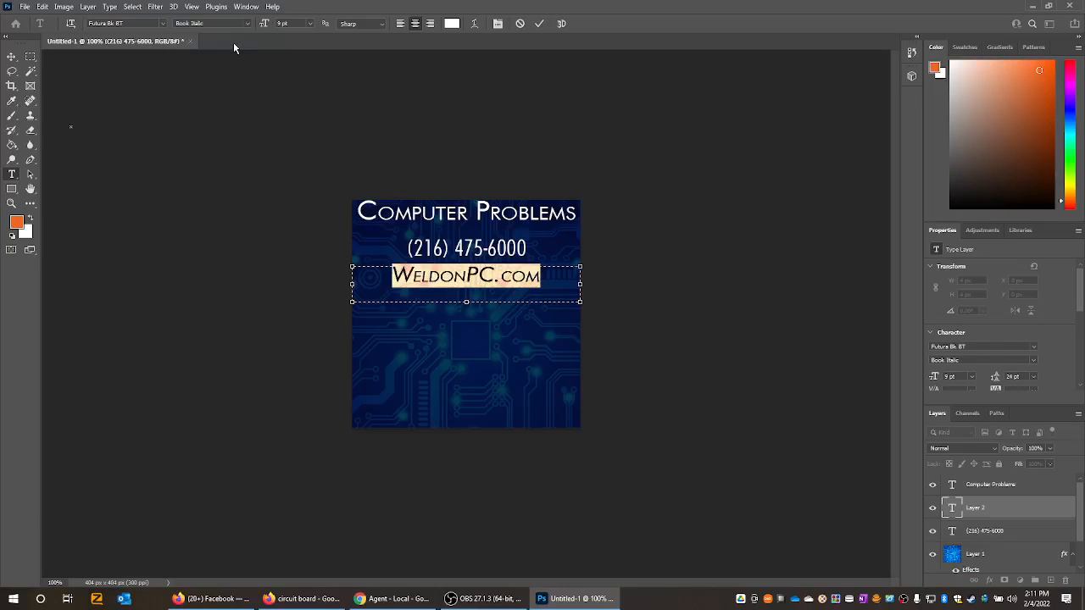
{"action": "left_click", "coordinate": [538, 25]}
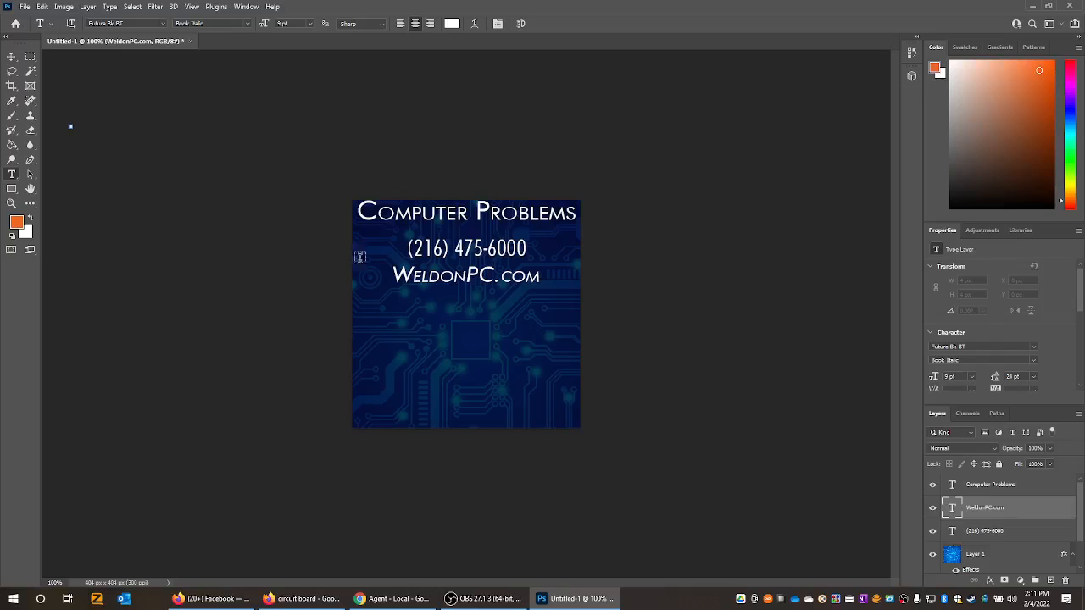
- Nudge the "WeldonPC.com" text slightly down with the Move tool to widen the gap below the phone number, and deselect it
{"action": "left_click", "coordinate": [12, 59]}
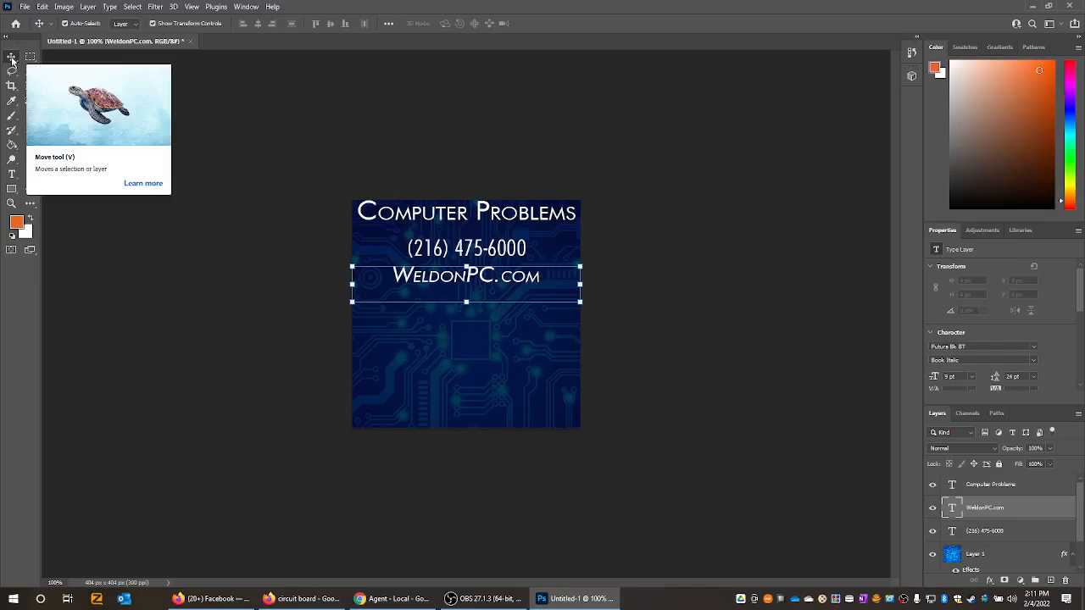
{"action": "key", "text": "Down"}
{"action": "key", "text": "Down"}
{"action": "key", "text": "Down"}
{"action": "key", "text": "Down"}
{"action": "key", "text": "Down"}
{"action": "key", "text": "Down"}
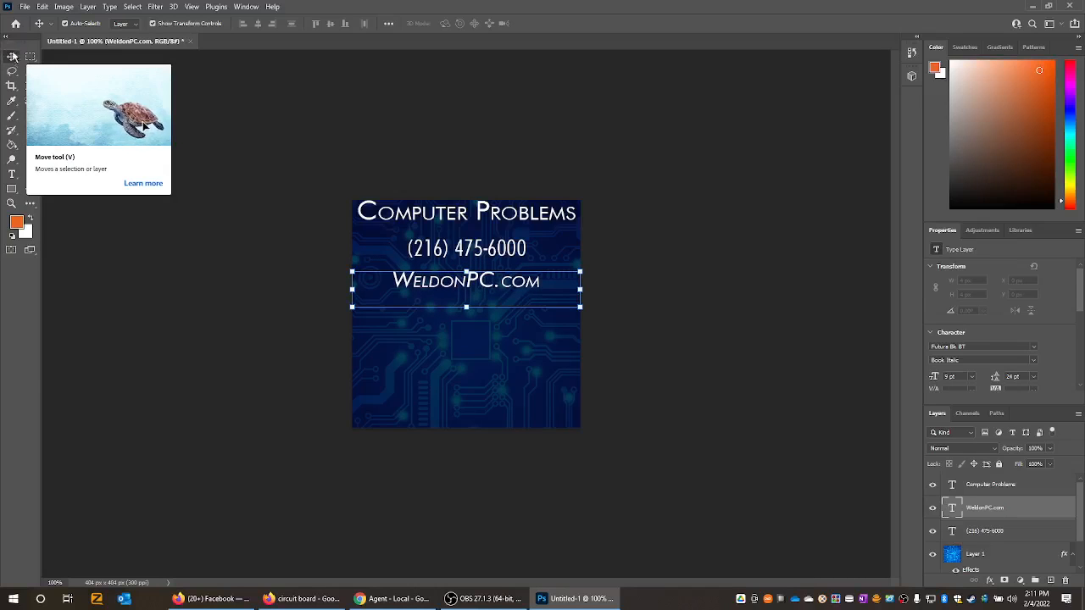
{"action": "left_click", "coordinate": [257, 172]}
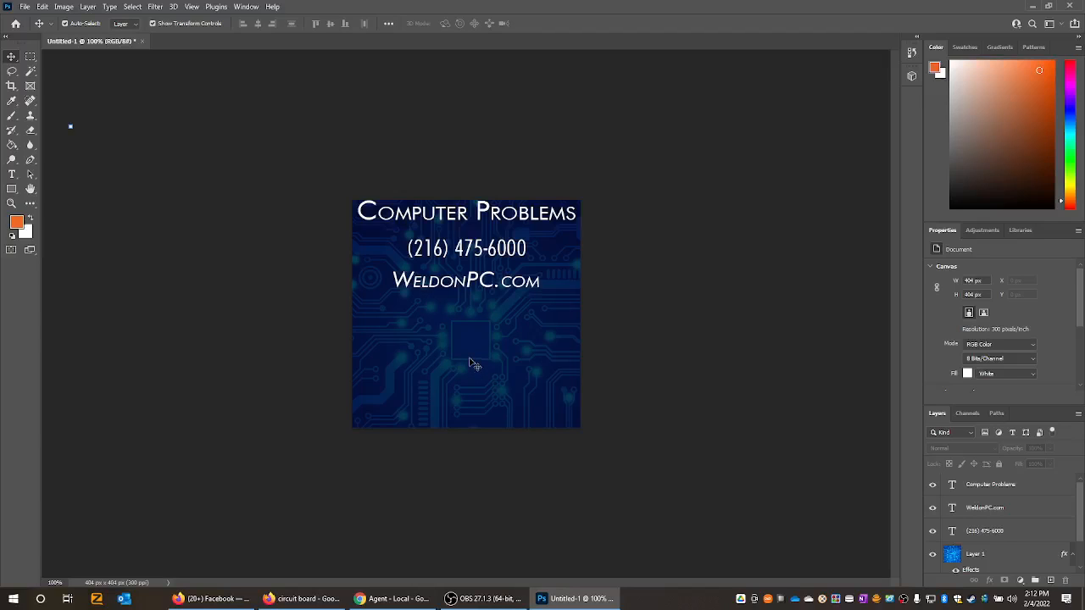
- Select the title, phone number and website text layers and nudge them down together to Y 112 px, around the canvas's vertical centre
{"action": "left_click", "coordinate": [977, 531]}
{"action": "left_click", "coordinate": [981, 506], "text": "shift"}
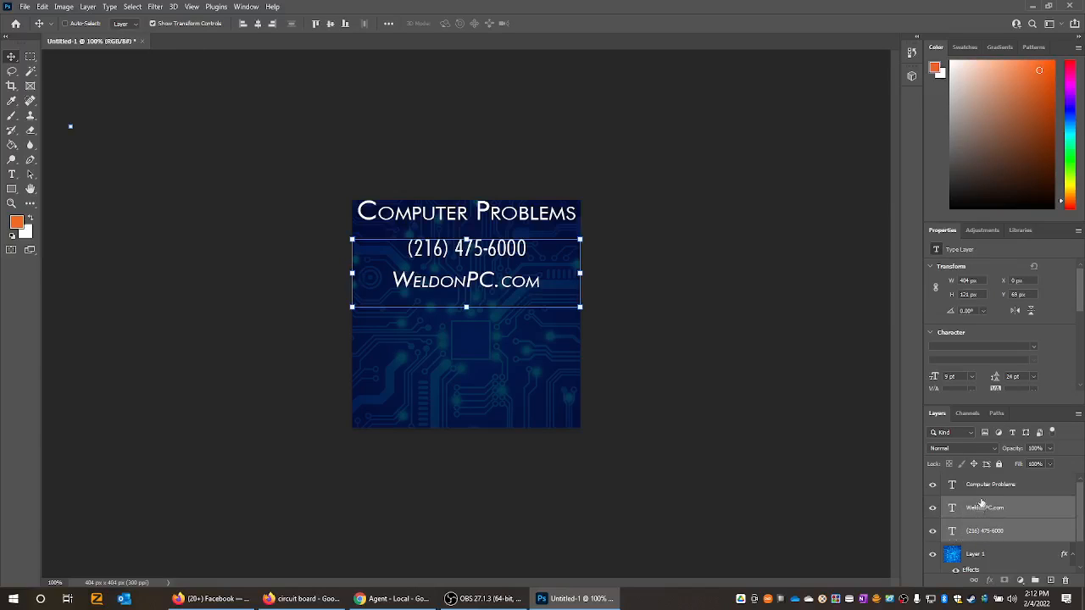
{"action": "left_click", "coordinate": [983, 485], "text": "shift"}
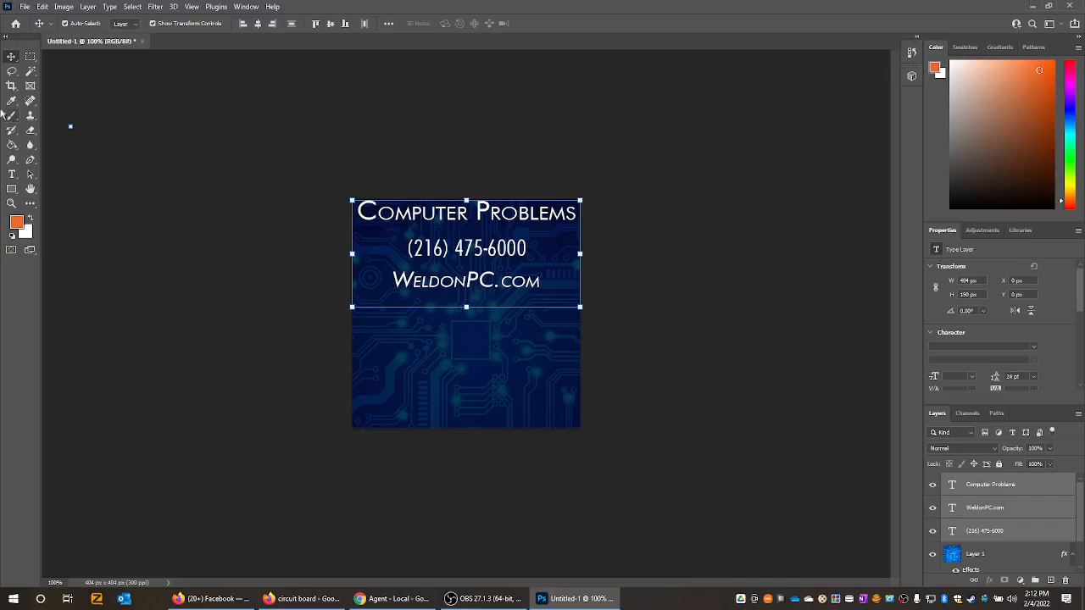
{"action": "key", "text": "Down"}
{"action": "key", "text": "Down"}
{"action": "key", "text": "Down"}
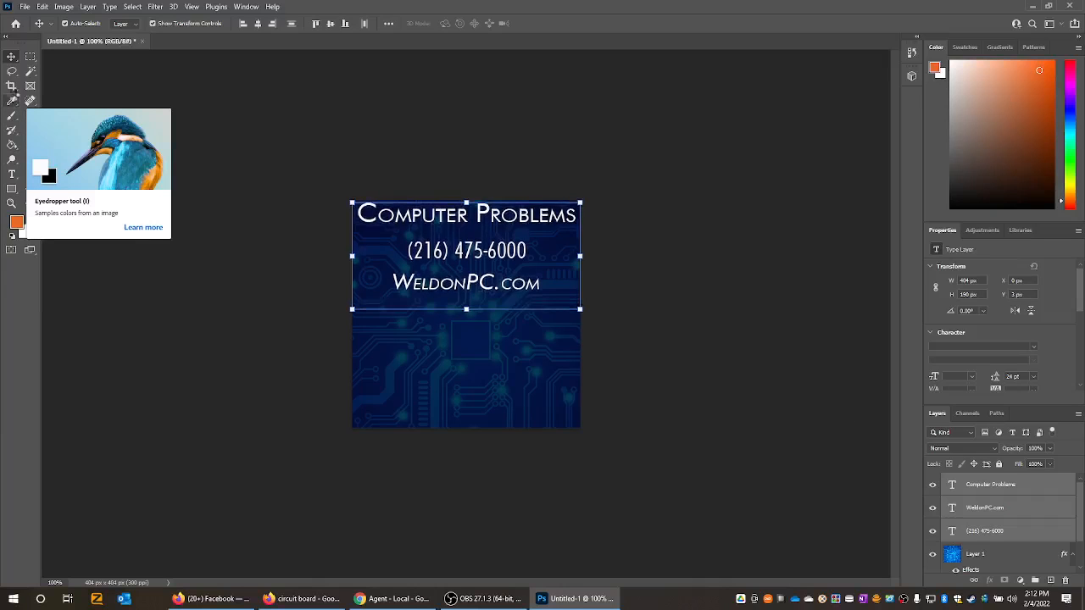
{"action": "key", "text": "Down"}
{"action": "key", "text": "Down"}
{"action": "key", "text": "Down"}
{"action": "key", "text": "Down"}
{"action": "key", "text": "Down"}
{"action": "key", "text": "Down"}
{"action": "key", "text": "Down"}
{"action": "key", "text": "Down"}
{"action": "key", "text": "Down"}
{"action": "key", "text": "Down"}
{"action": "key", "text": "Down"}
{"action": "key", "text": "Down"}
{"action": "key", "text": "Down"}
{"action": "key", "text": "Down"}
{"action": "key", "text": "Down"}
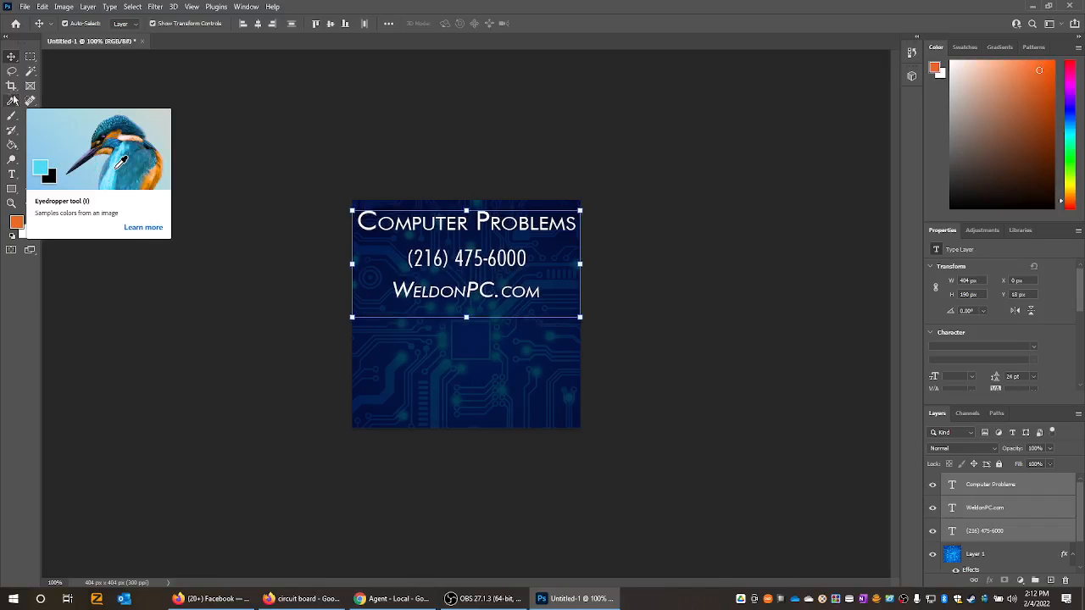
{"action": "key", "text": "Down"}
{"action": "key", "text": "Down"}
{"action": "key", "text": "Down"}
{"action": "key", "text": "Down"}
{"action": "key", "text": "Down"}
{"action": "key", "text": "Down"}
{"action": "key", "text": "Down"}
{"action": "key", "text": "Down"}
{"action": "key", "text": "Down"}
{"action": "key", "text": "Down"}
{"action": "key", "text": "Down"}
{"action": "key", "text": "Down"}
{"action": "key", "text": "Down"}
{"action": "key", "text": "Down"}
{"action": "key", "text": "Down"}
{"action": "key", "text": "Down"}
{"action": "key", "text": "Down"}
{"action": "key", "text": "Down"}
{"action": "key", "text": "Down"}
{"action": "key", "text": "Down"}
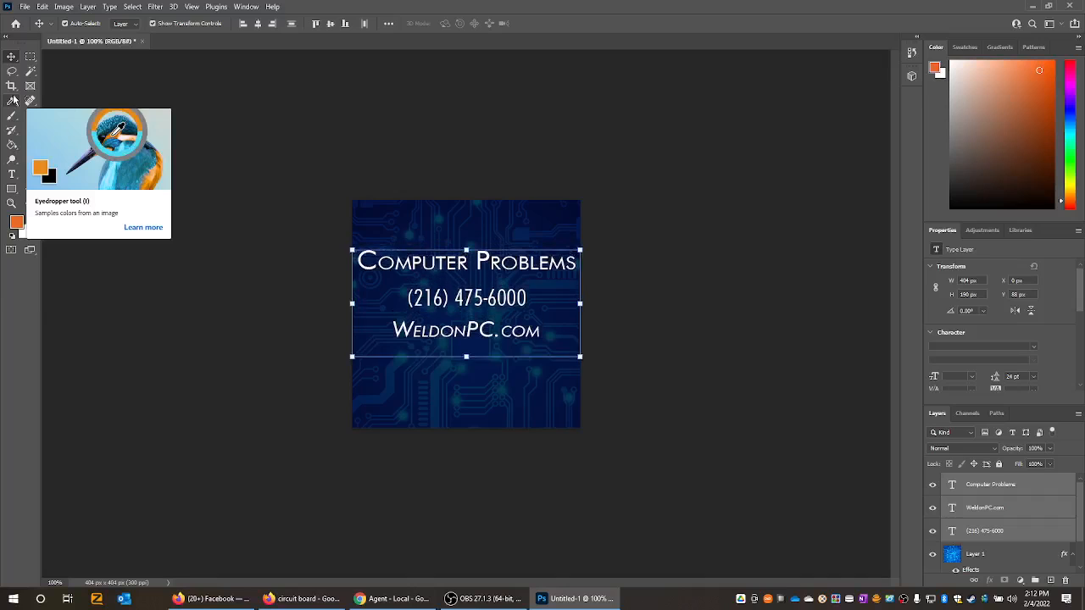
{"action": "key", "text": "Down"}
{"action": "key", "text": "Down"}
{"action": "key", "text": "Down"}
{"action": "key", "text": "Down"}
{"action": "key", "text": "Down"}
{"action": "key", "text": "Down"}
{"action": "key", "text": "Down"}
{"action": "key", "text": "Down"}
{"action": "key", "text": "Down"}
{"action": "key", "text": "Down"}
{"action": "key", "text": "Down"}
{"action": "key", "text": "Down"}
{"action": "key", "text": "Down"}
{"action": "key", "text": "Down"}
{"action": "key", "text": "Down"}
{"action": "key", "text": "Down"}
{"action": "key", "text": "Down"}
{"action": "key", "text": "Down"}
{"action": "key", "text": "Down"}
{"action": "key", "text": "Down"}
{"action": "key", "text": "Up"}
{"action": "key", "text": "Up"}
{"action": "key", "text": "Up"}
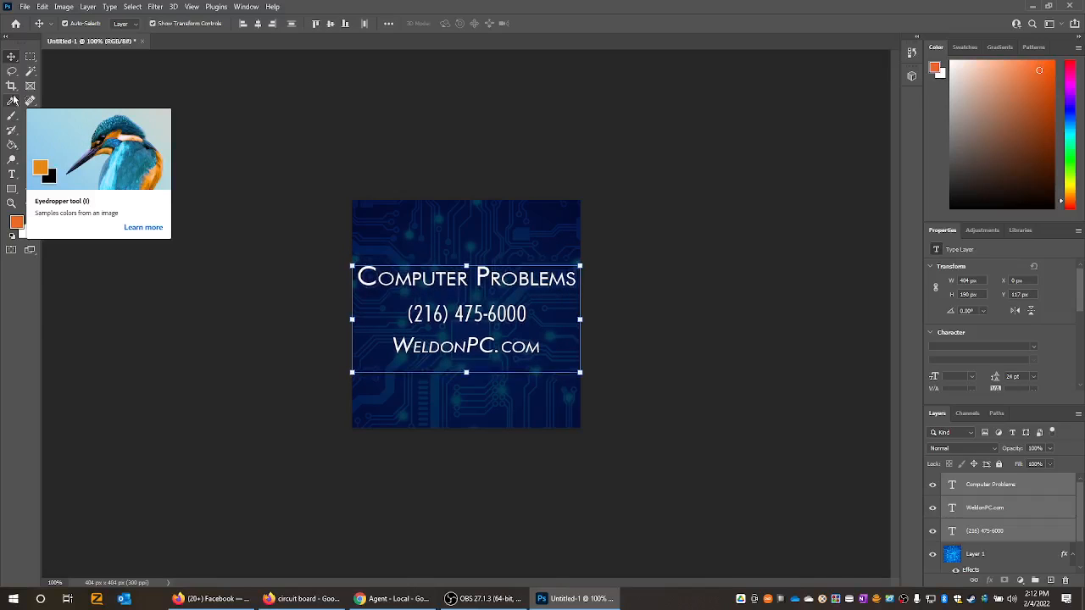
{"action": "key", "text": "Up"}
{"action": "key", "text": "Up"}
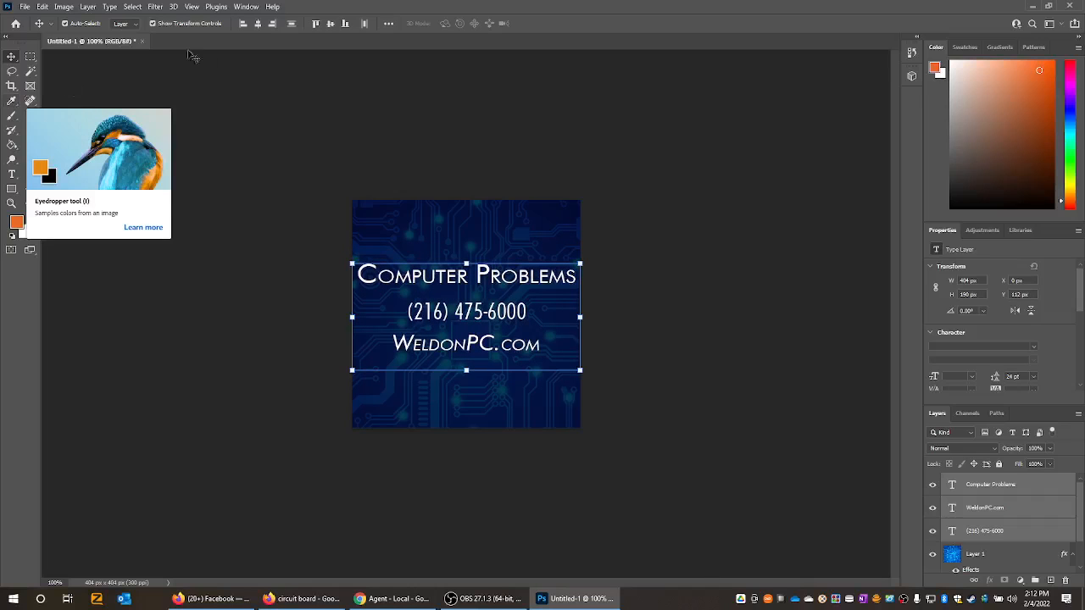
{"action": "left_click", "coordinate": [30, 57]}
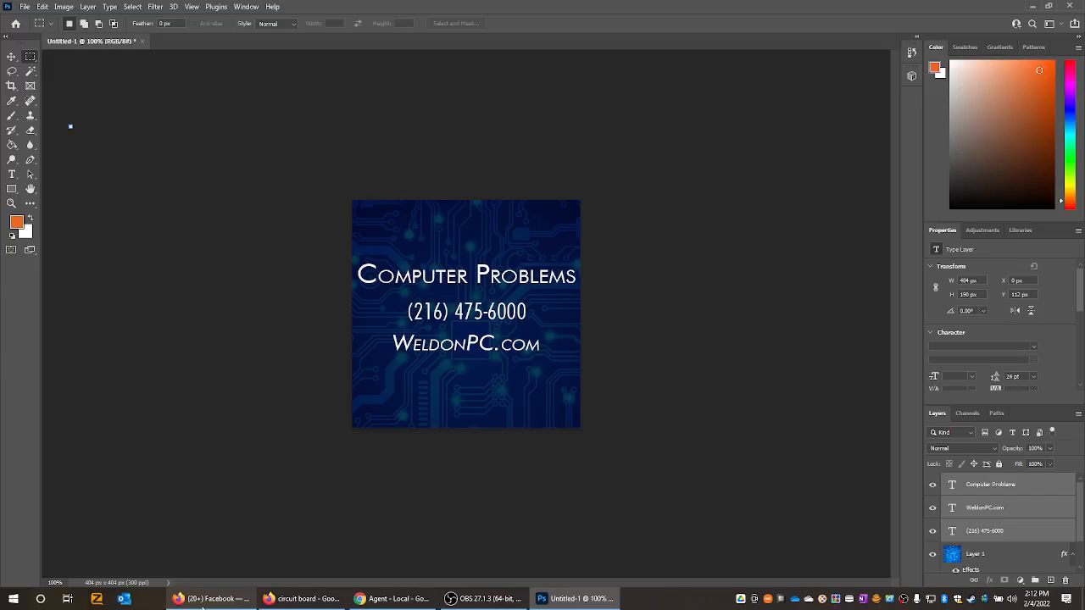
{"action": "left_click", "coordinate": [301, 598]}
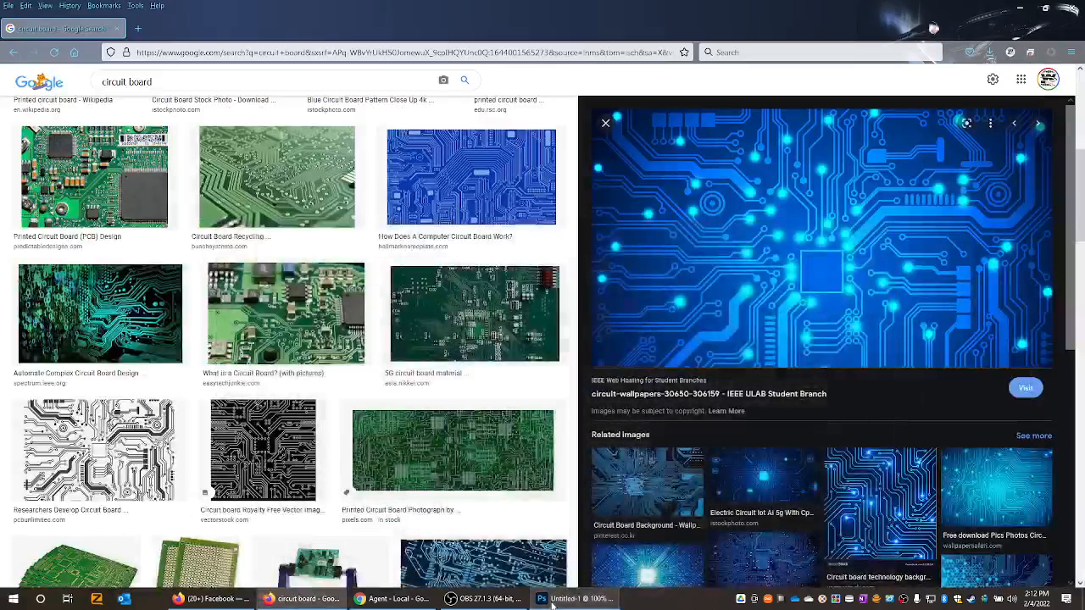
{"action": "left_click", "coordinate": [552, 603]}
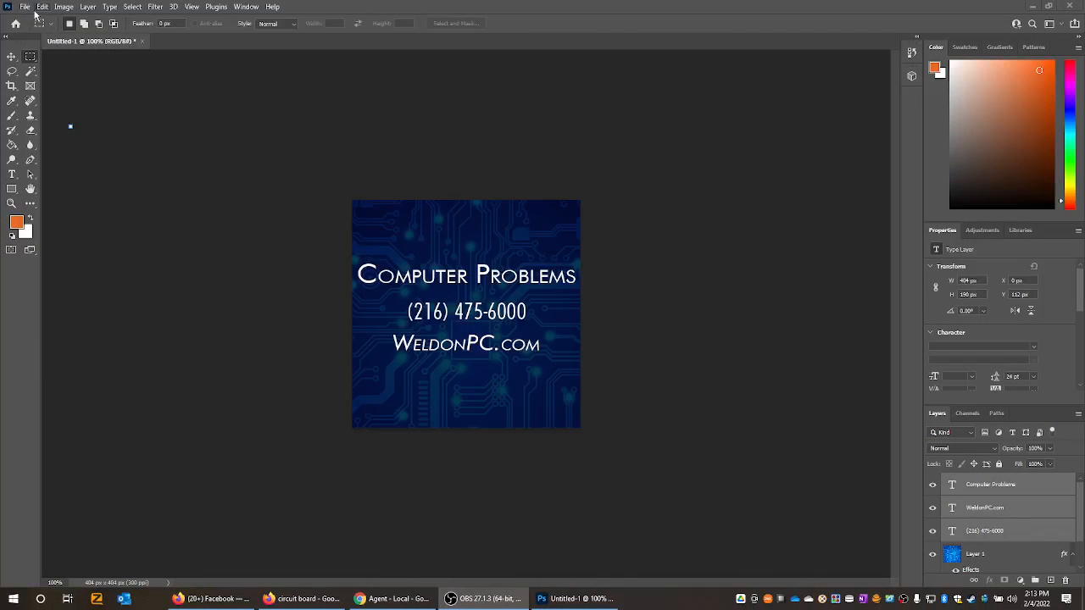
- Save the document to the Desktop as Untitled-1 in Photoshop PSD format with layers and Maximize Compatibility enabled
{"action": "left_click", "coordinate": [25, 8]}
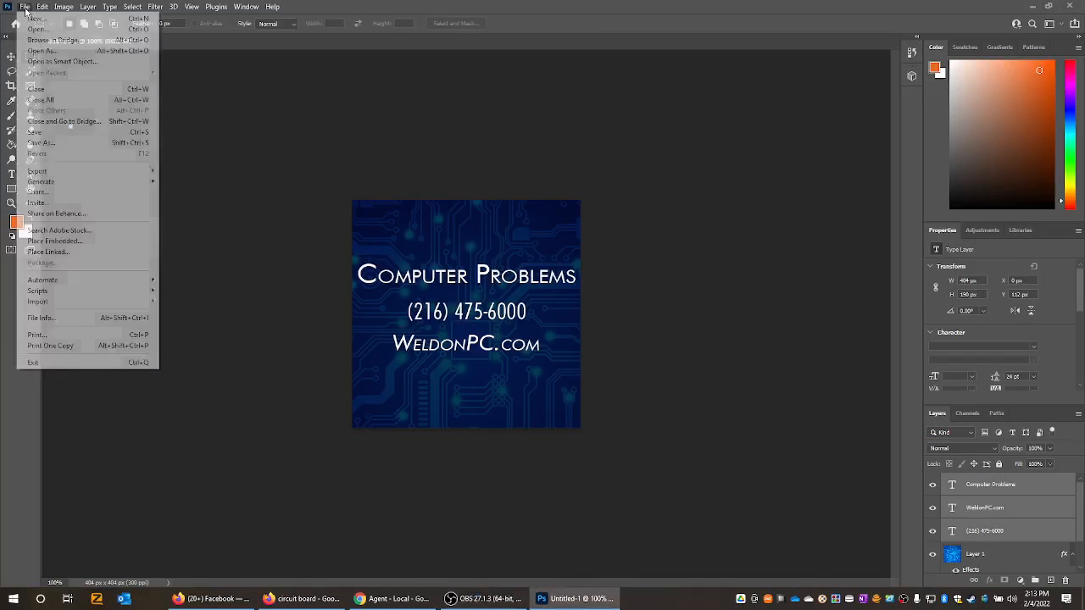
{"action": "left_click", "coordinate": [66, 135]}
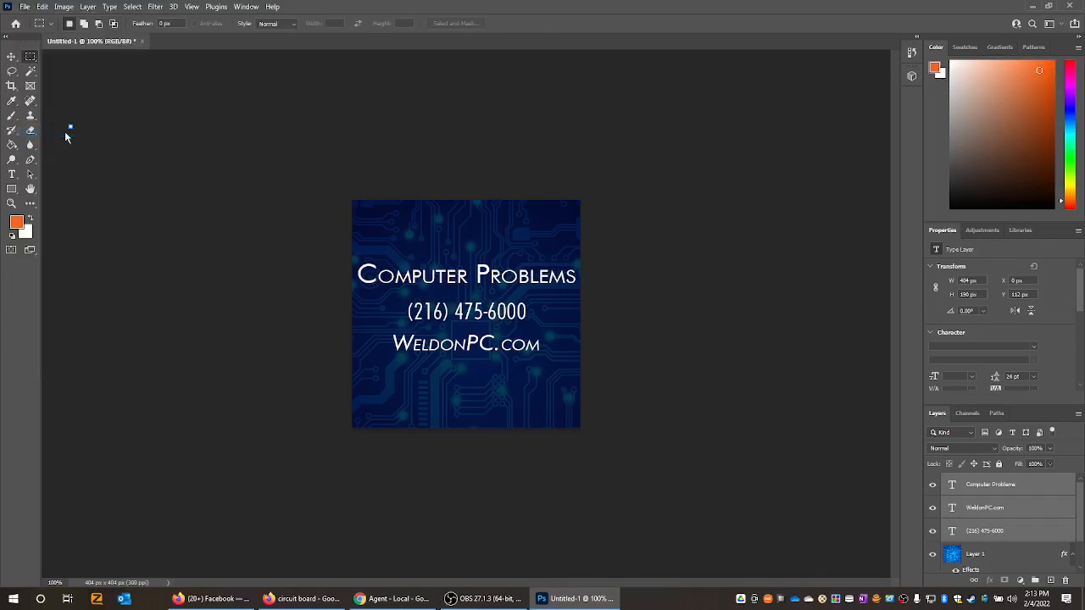
{"action": "left_click", "coordinate": [50, 89]}
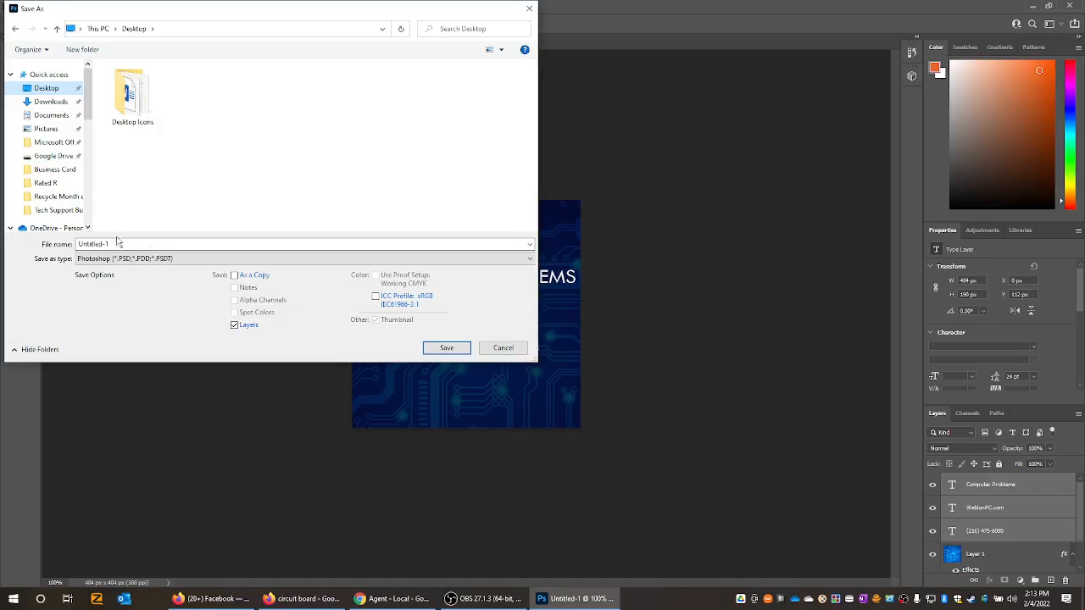
{"action": "left_click", "coordinate": [447, 348]}
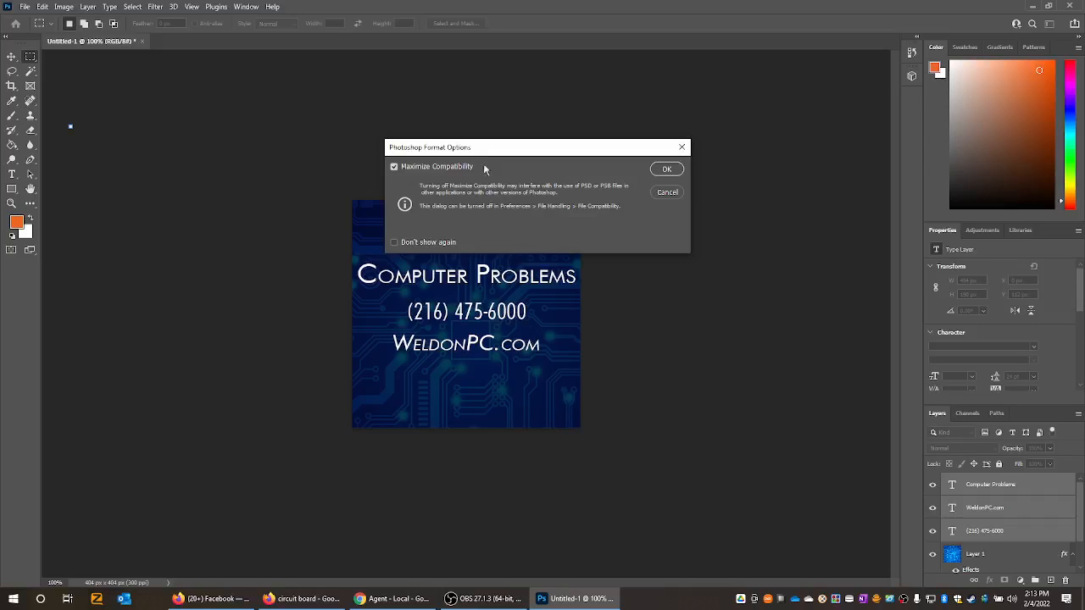
{"action": "left_click", "coordinate": [667, 170]}
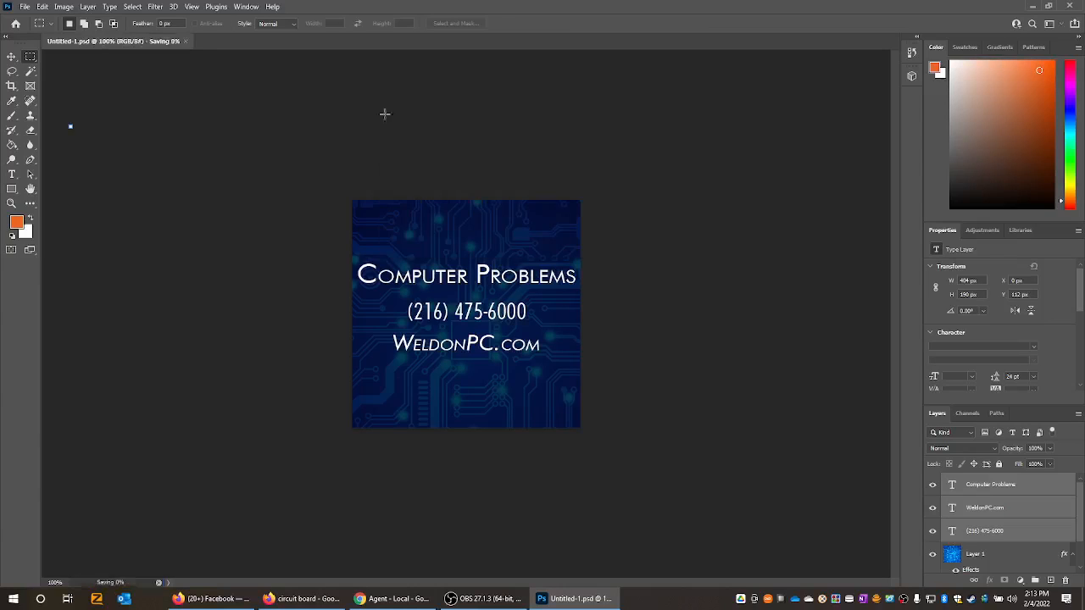
- Clear the Photoshop and circuit board search windows off the screen and locate the saved Untitled-1 PSD file on the desktop
{"action": "left_click", "coordinate": [1032, 7]}
{"action": "left_click", "coordinate": [1019, 7]}
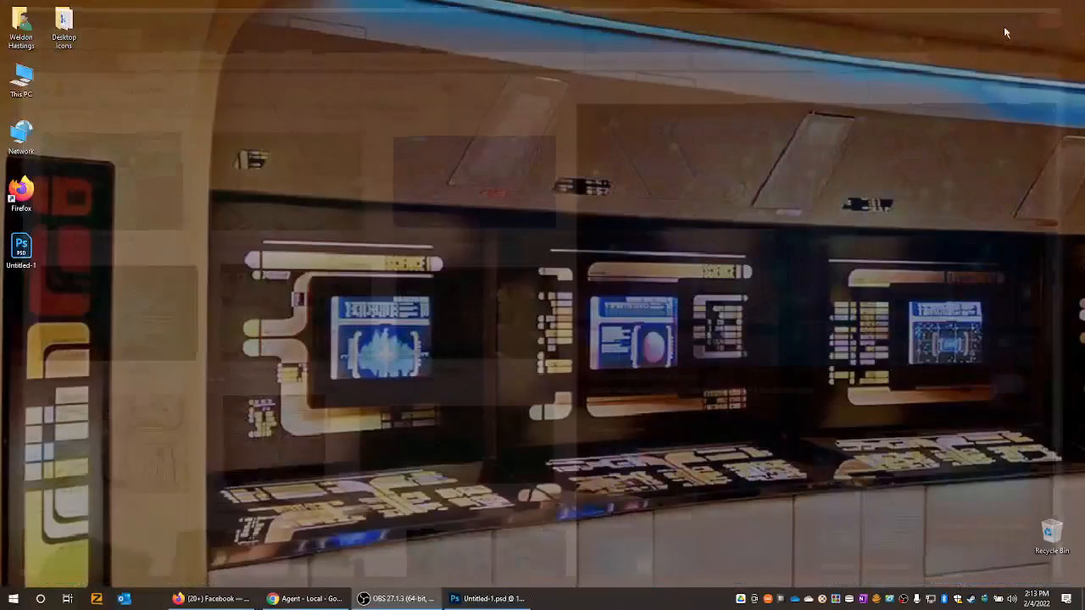
{"action": "left_click", "coordinate": [30, 247]}
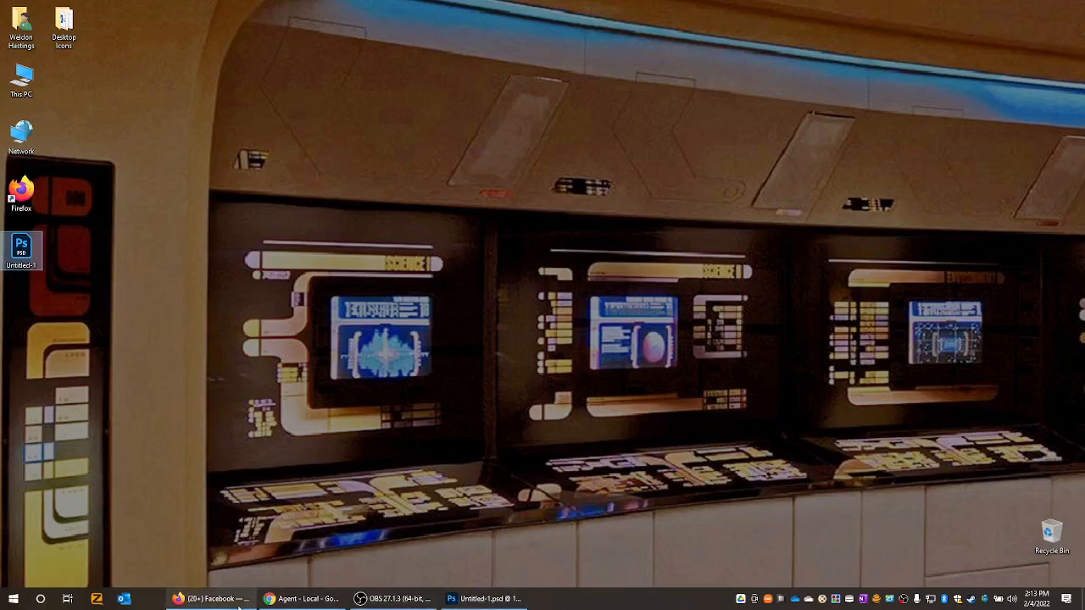
{"action": "mouse_move", "coordinate": [233, 607]}
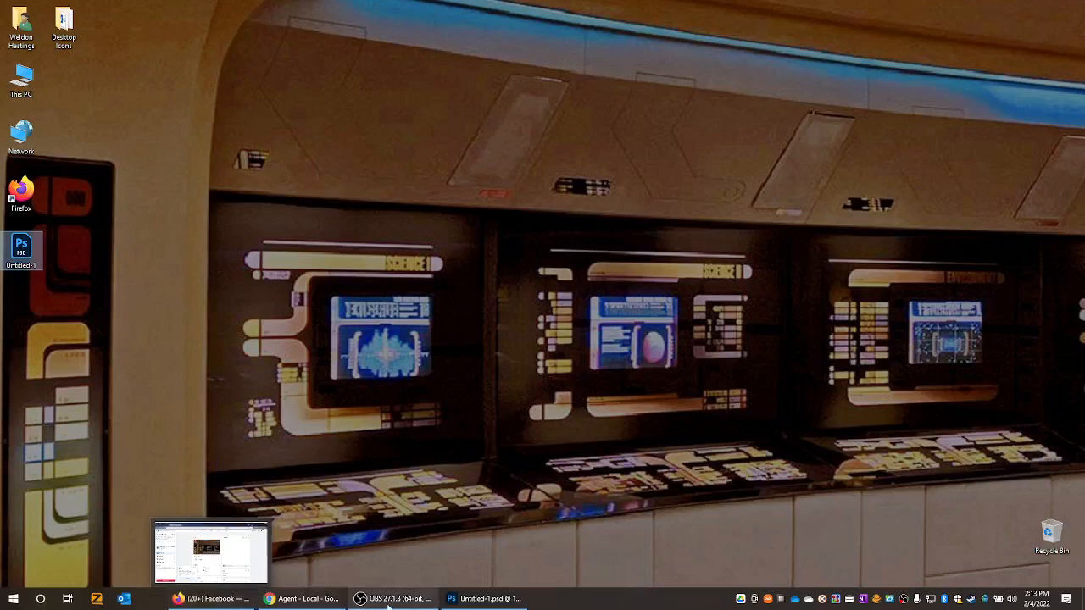
- Switch back to Photoshop and save a JPEG copy named Untitled-1 to the Desktop at Maximum quality 12, Baseline ("Standard")
{"action": "left_click", "coordinate": [472, 584]}
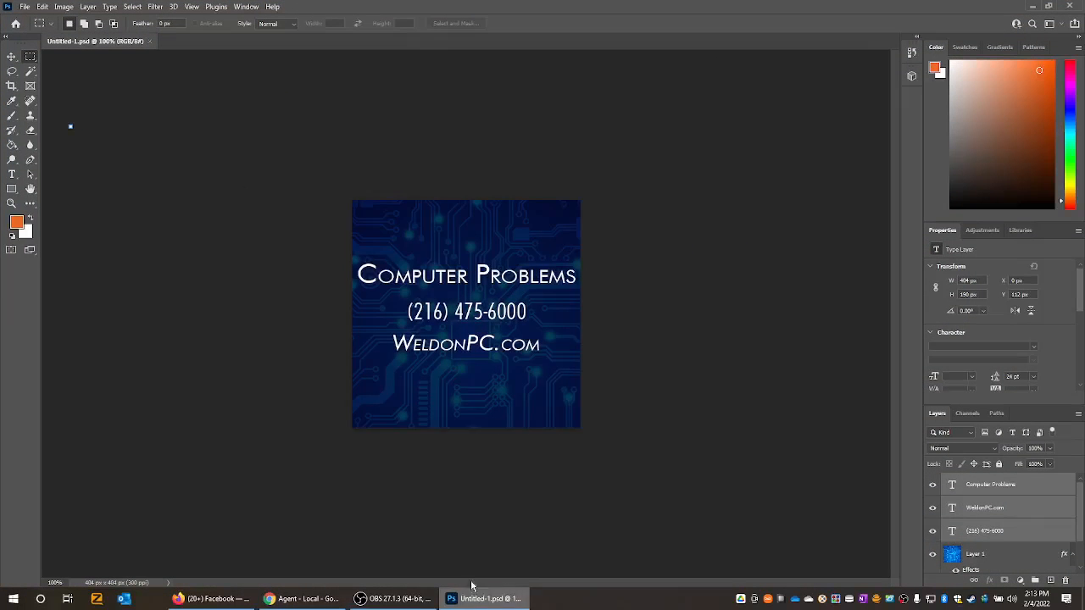
{"action": "left_click", "coordinate": [25, 6]}
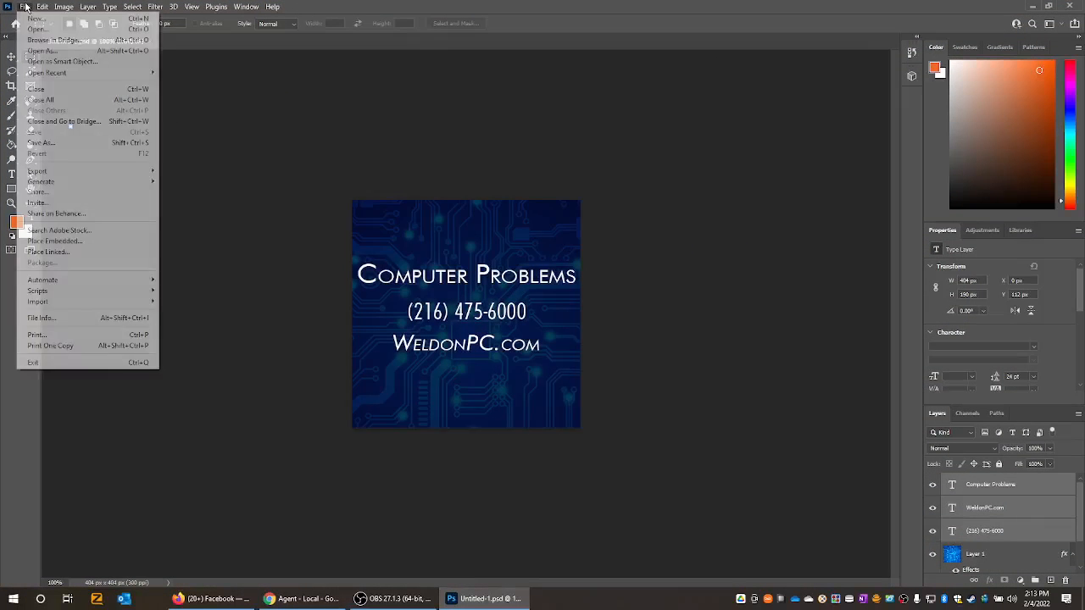
{"action": "left_click", "coordinate": [63, 144]}
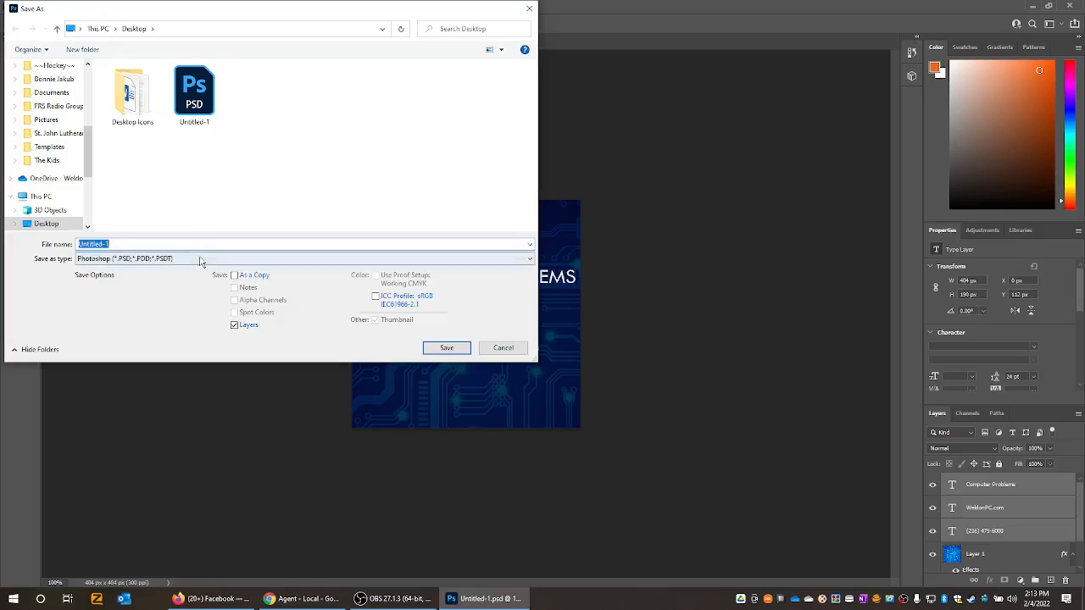
{"action": "left_click", "coordinate": [202, 259]}
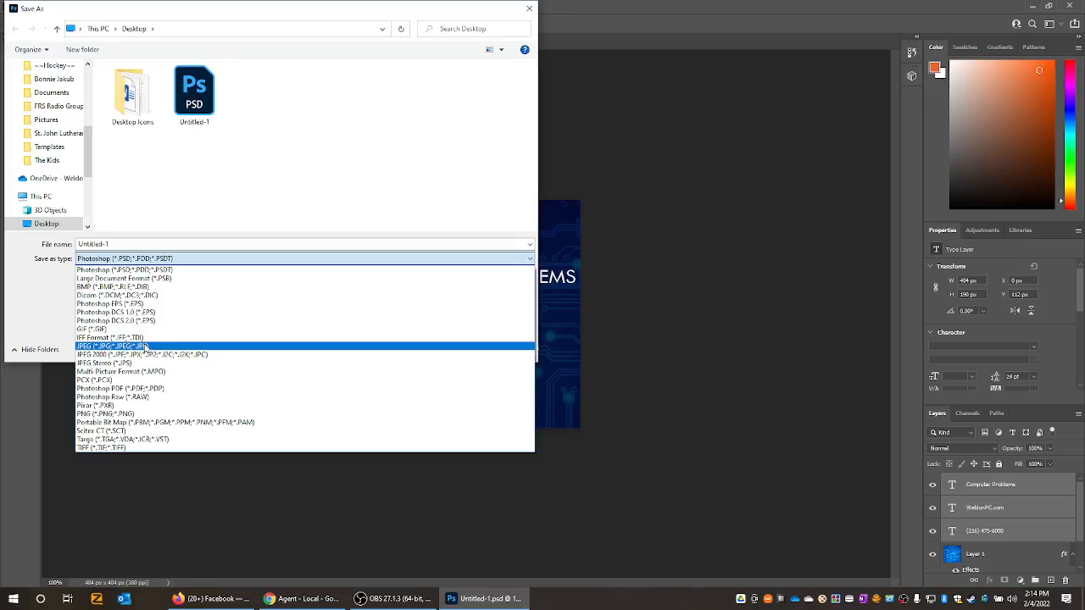
{"action": "left_click", "coordinate": [144, 347]}
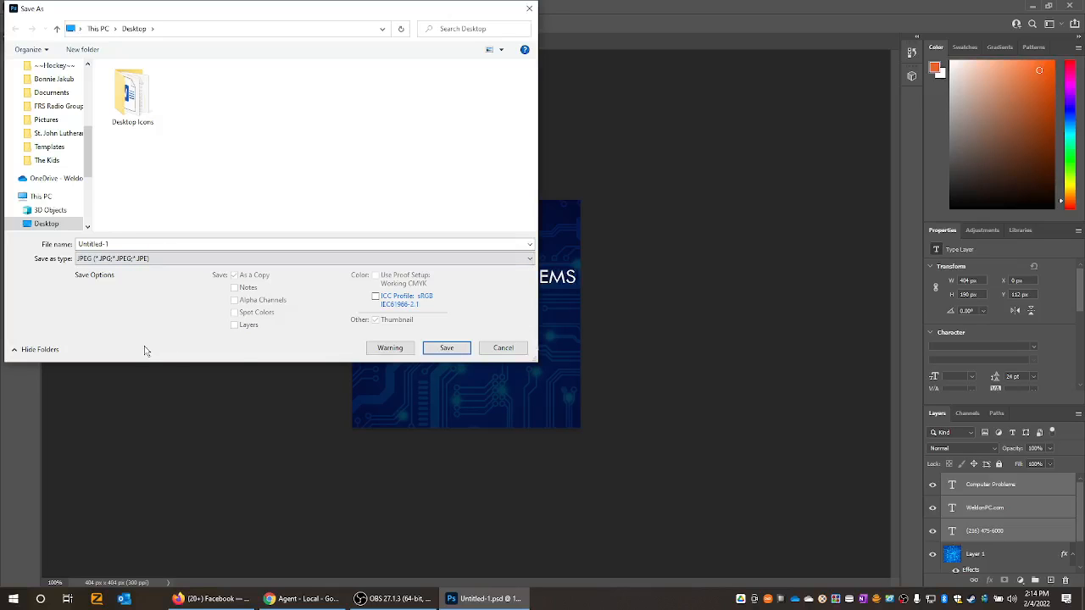
{"action": "left_click", "coordinate": [461, 354]}
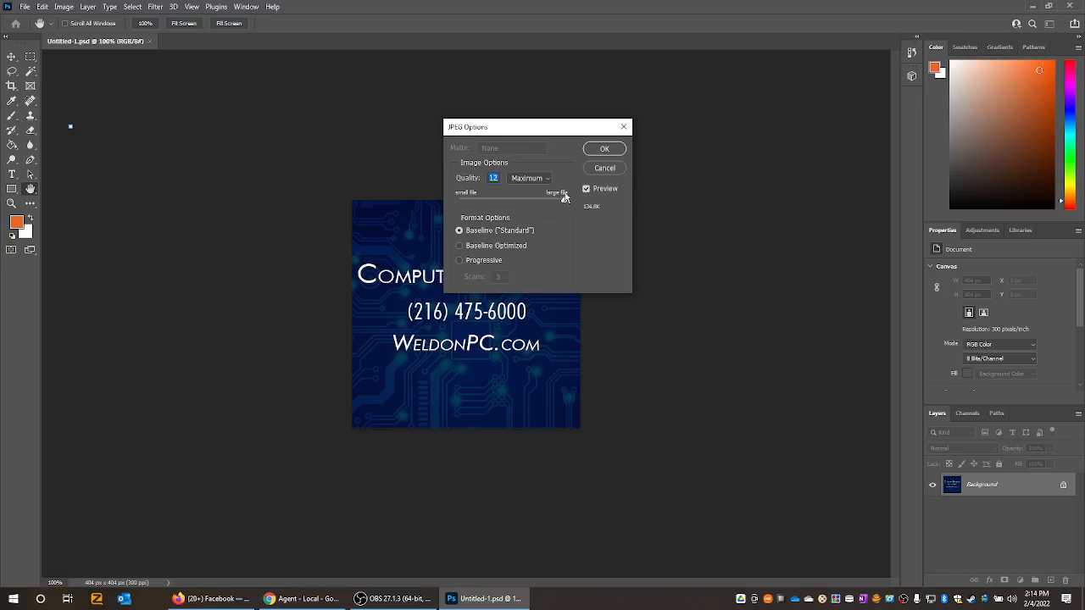
{"action": "left_click", "coordinate": [617, 149]}
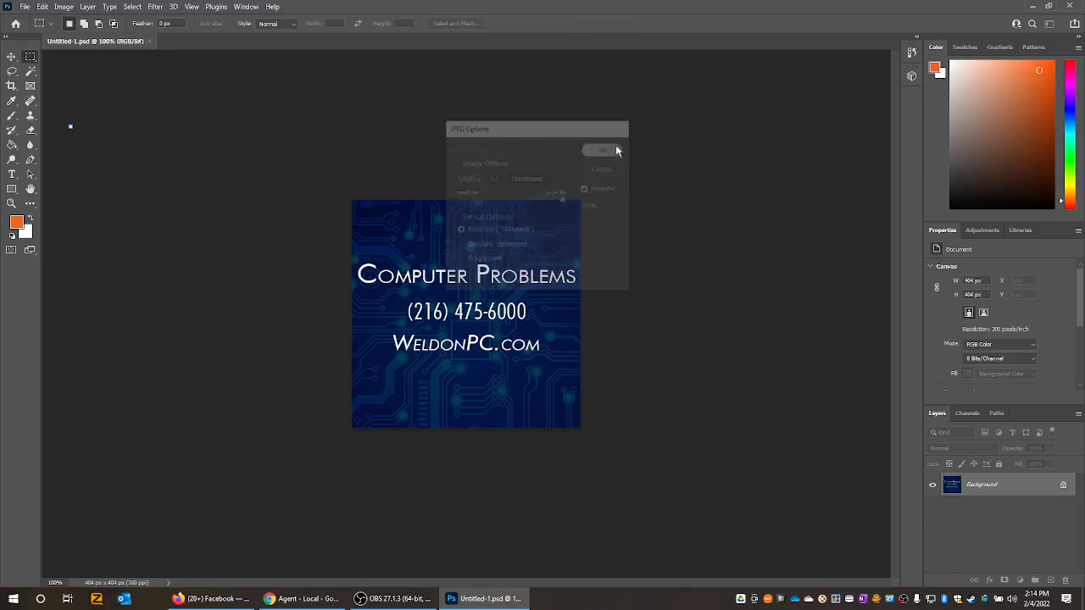
- Open the exported Untitled-1 JPEG from the desktop to check how the finished graphic looks, and close the viewer
{"action": "left_click", "coordinate": [1037, 7]}
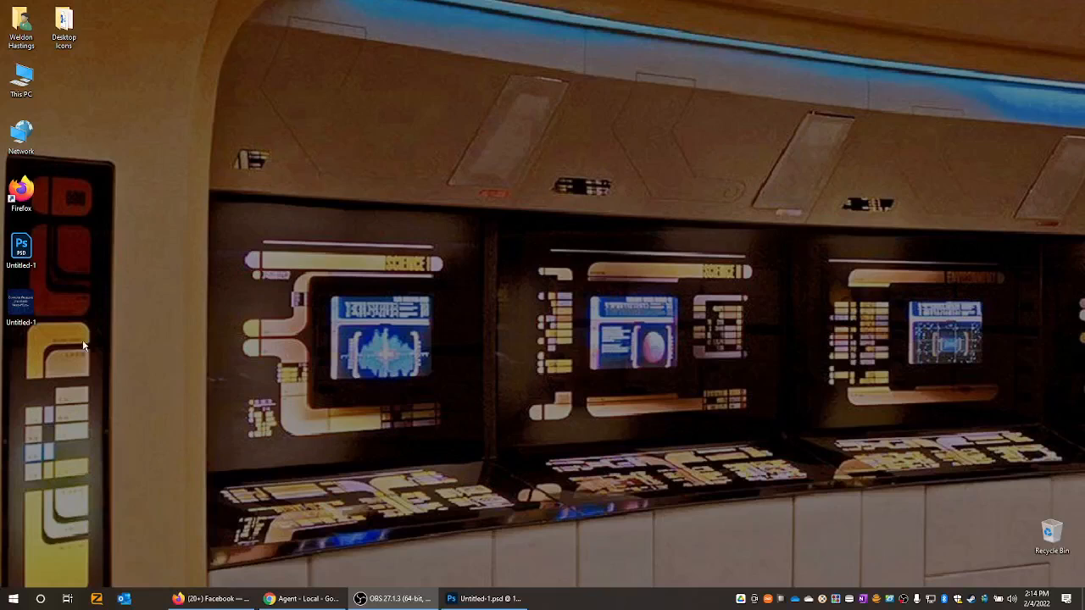
{"action": "double_click", "coordinate": [22, 314]}
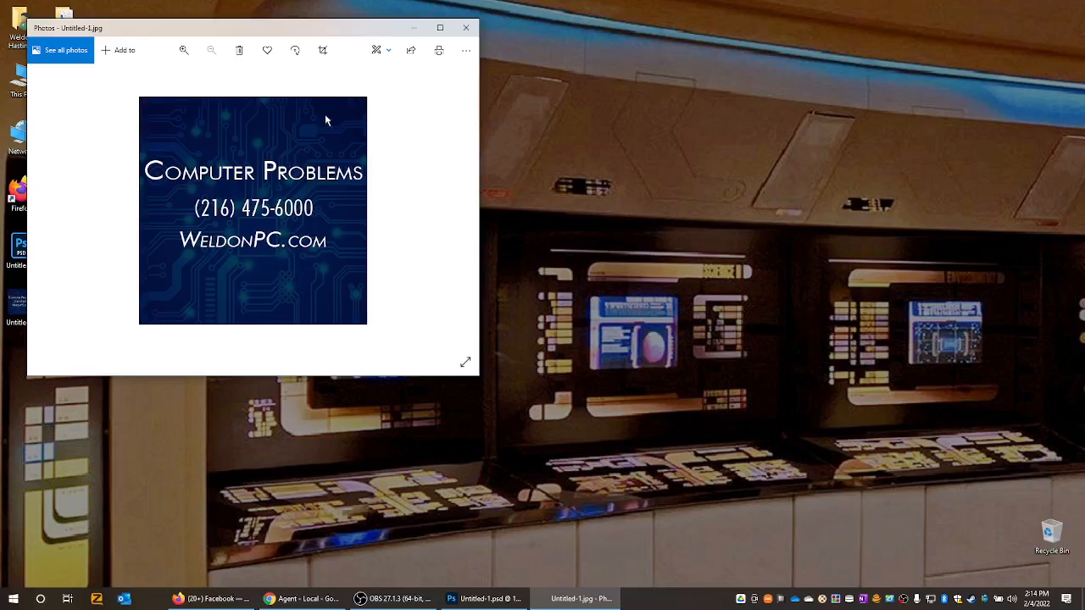
{"action": "left_click", "coordinate": [466, 29]}
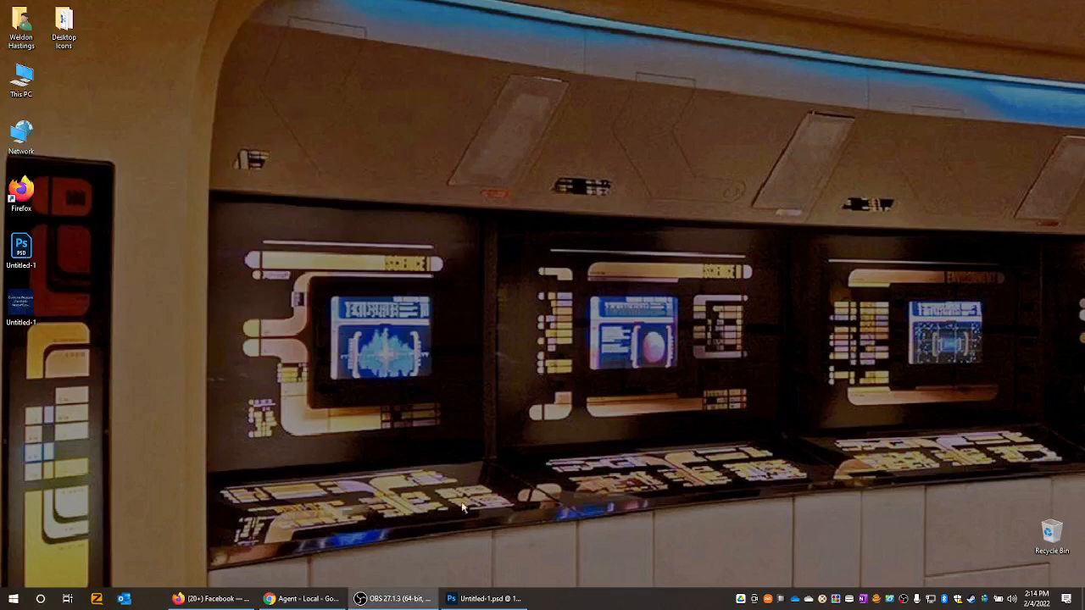